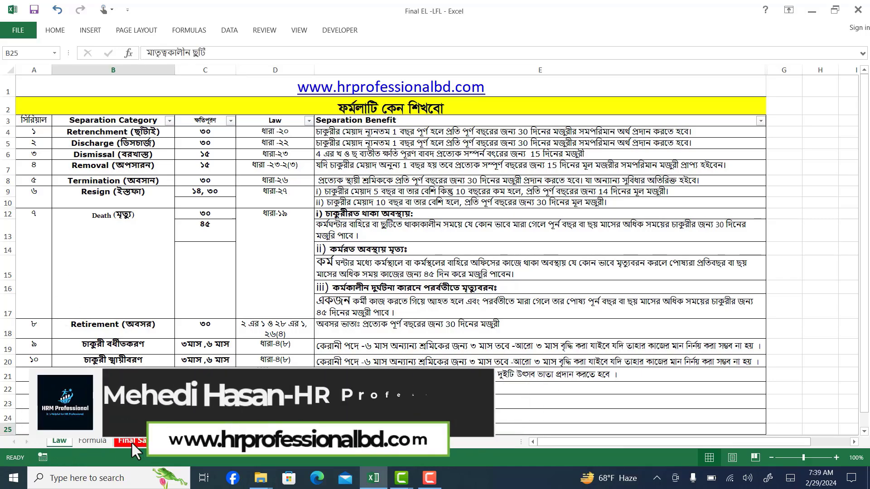
On the Final Sattlement sheet, move the law text picture slightly away from the form and select the service length cell B14
{"action": "left_click", "coordinate": [132, 442]}
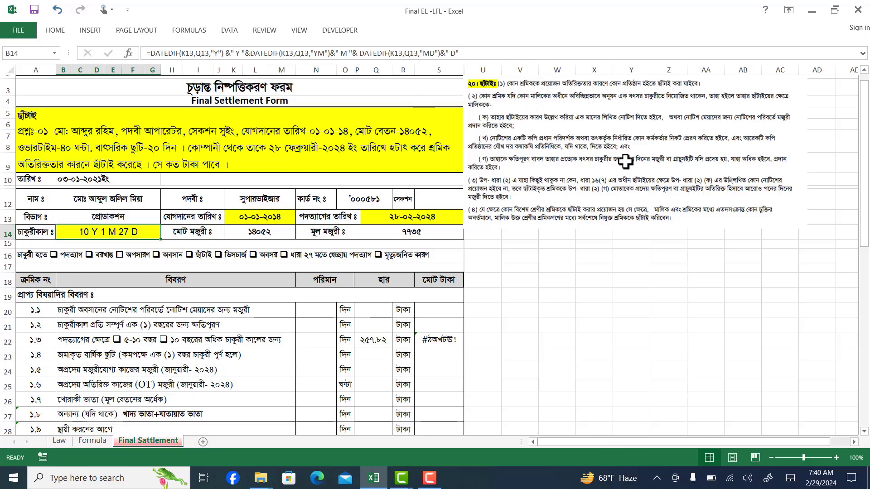
{"action": "left_click_drag", "start_coordinate": [631, 172], "coordinate": [661, 183]}
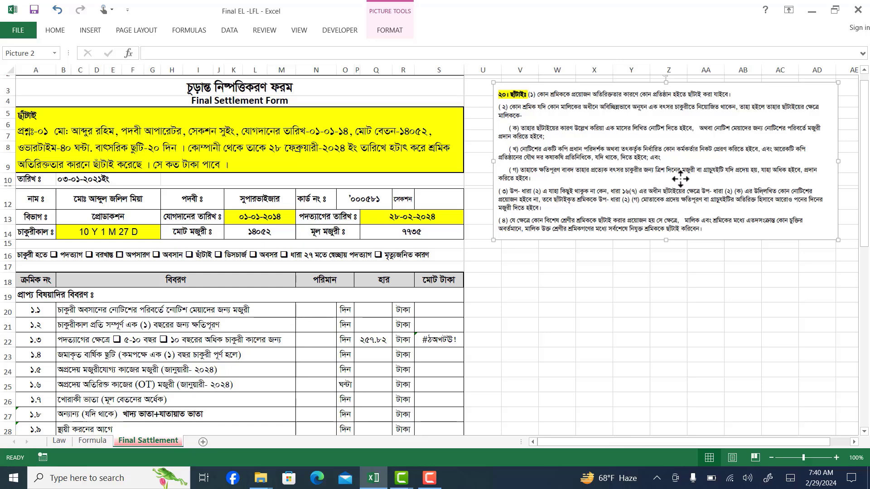
{"action": "left_click", "coordinate": [105, 230]}
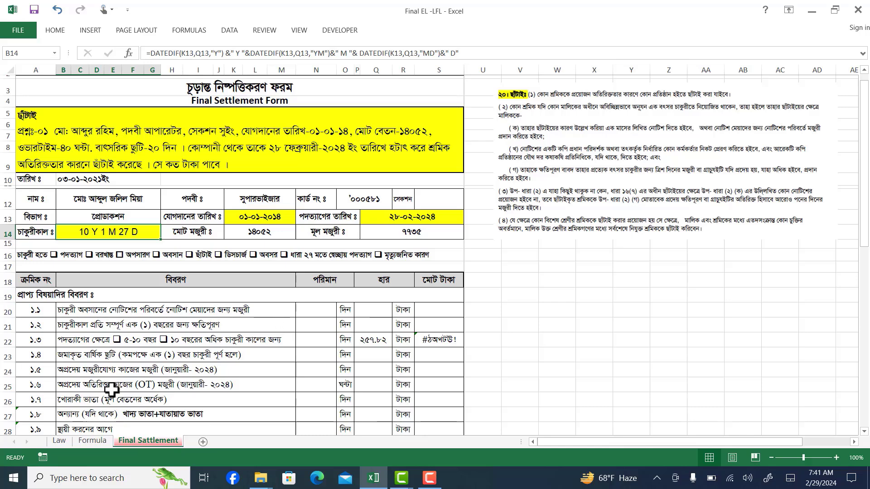
Go to the Formula sheet and inspect the joining date, separation date and service length cells A5, B5 and C5
{"action": "left_click", "coordinate": [59, 443]}
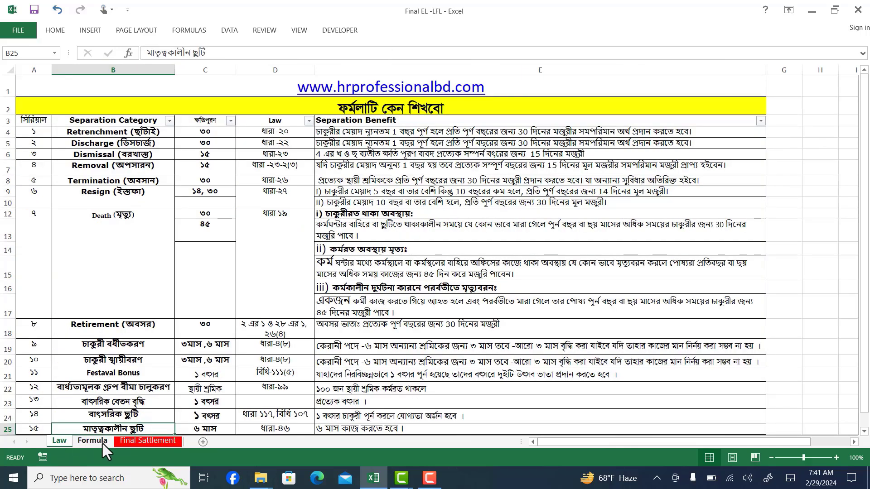
{"action": "left_click", "coordinate": [103, 442]}
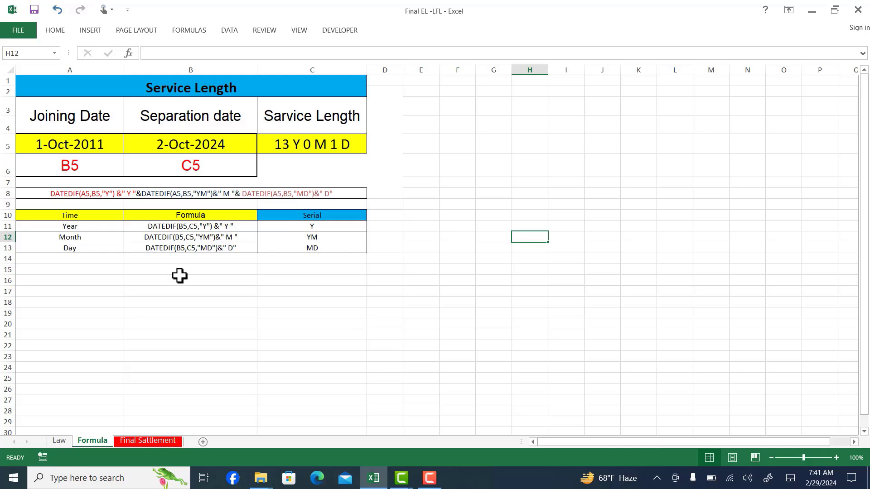
{"action": "left_click", "coordinate": [95, 148]}
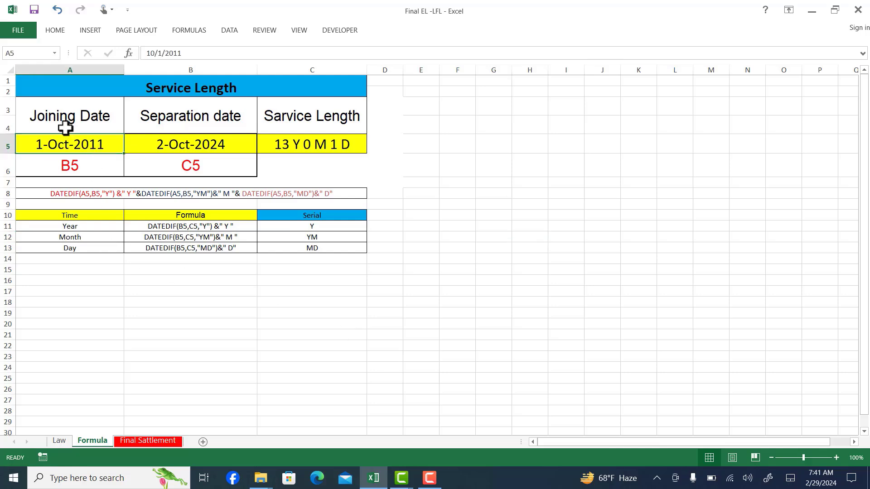
{"action": "left_click", "coordinate": [201, 152]}
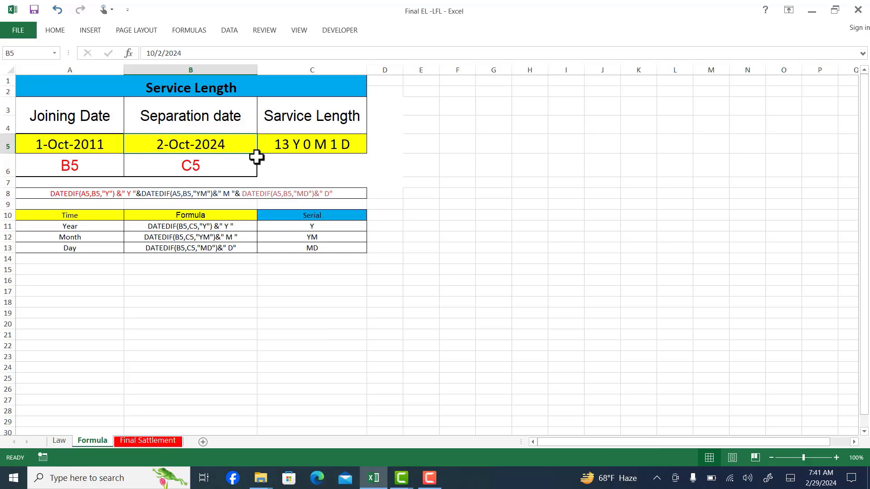
{"action": "left_click", "coordinate": [323, 145]}
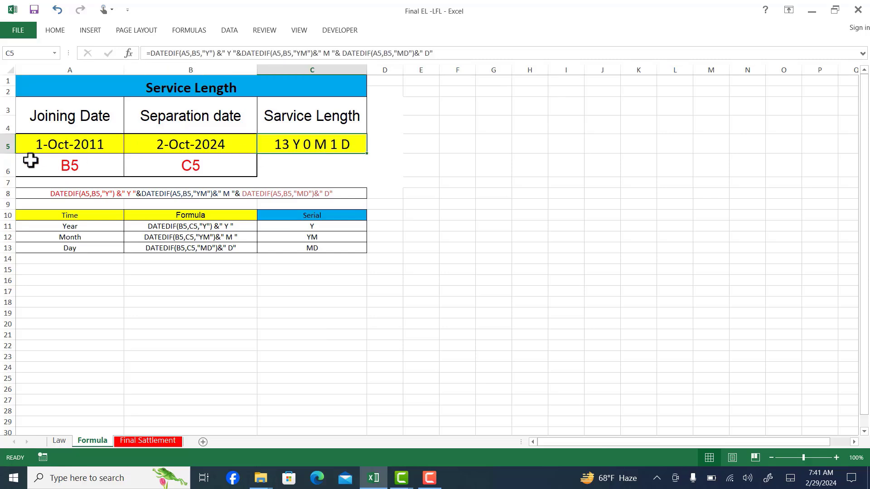
Set the joining date in A5 to 10/1/2016 and check the service length in C5
{"action": "left_click", "coordinate": [83, 146]}
{"action": "double_click", "coordinate": [102, 146]}
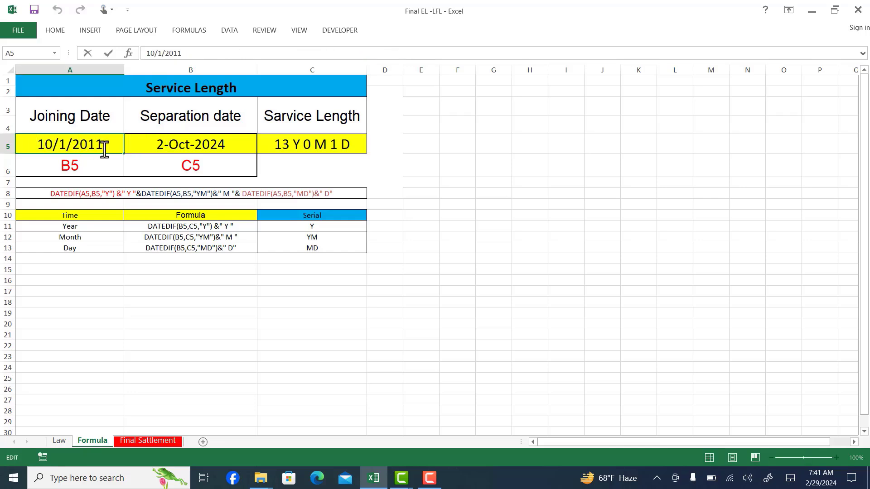
{"action": "key", "text": "BackSpace"}
{"action": "key", "text": "BackSpace"}
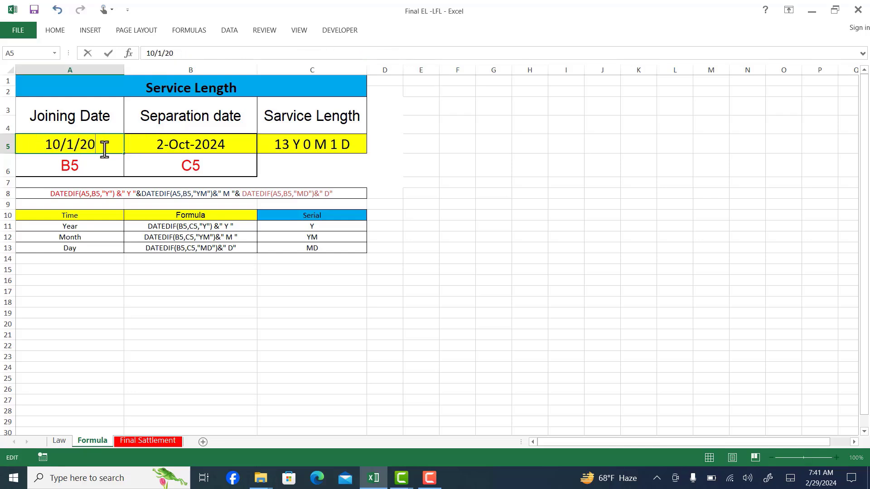
{"action": "type", "text": "16"}
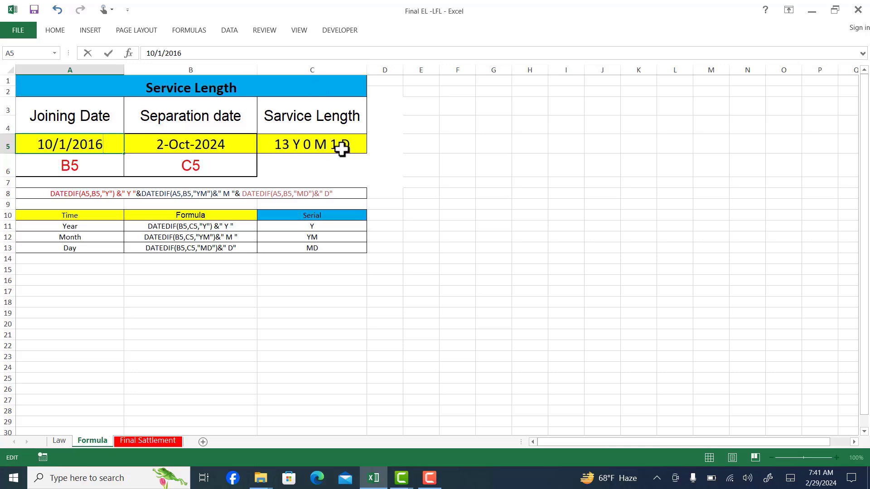
{"action": "key", "text": "Return"}
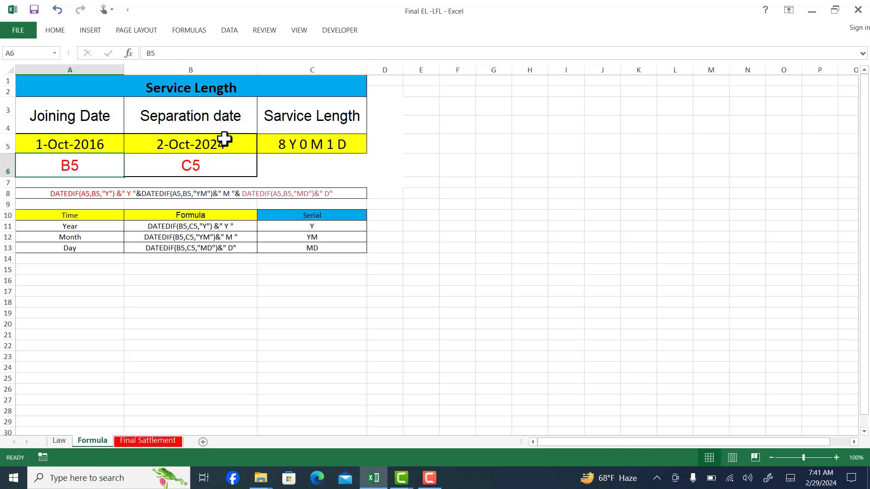
{"action": "left_click", "coordinate": [311, 143]}
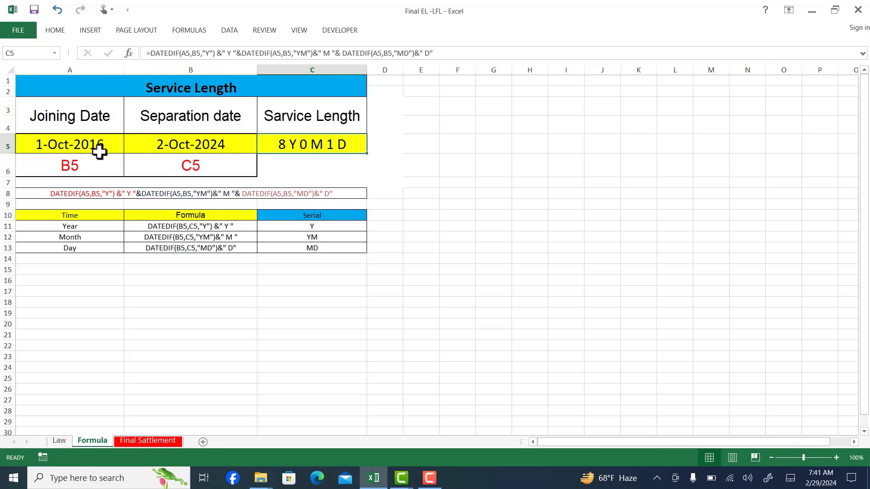
Set the joining date in A5 to 10/1/2018 and select the service length formula in C5
{"action": "double_click", "coordinate": [108, 148]}
{"action": "key", "text": "BackSpace"}
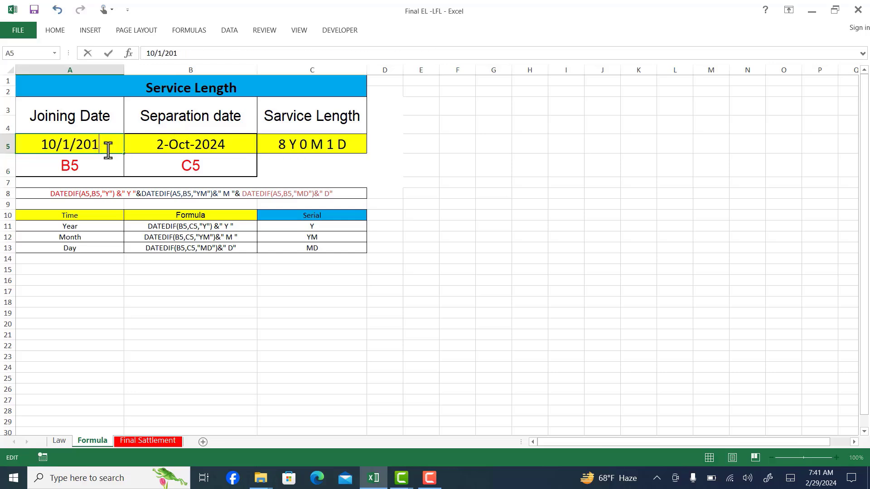
{"action": "type", "text": "8"}
{"action": "key", "text": "Return"}
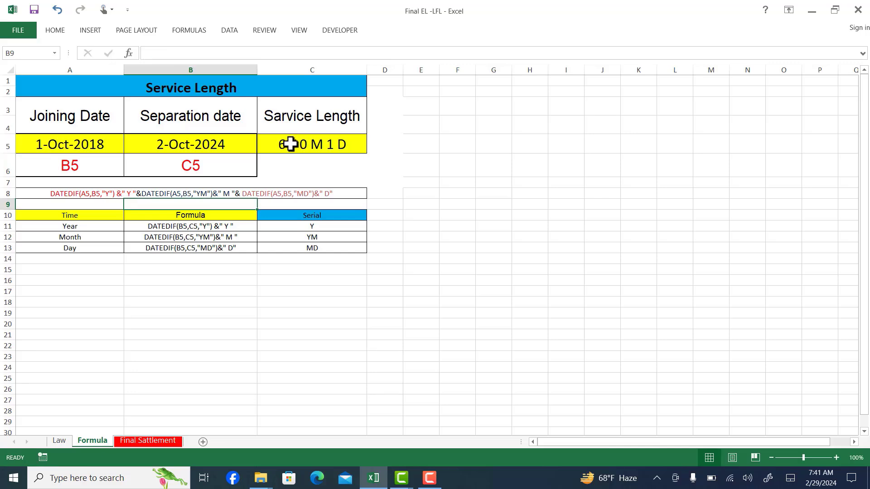
{"action": "left_click", "coordinate": [290, 144]}
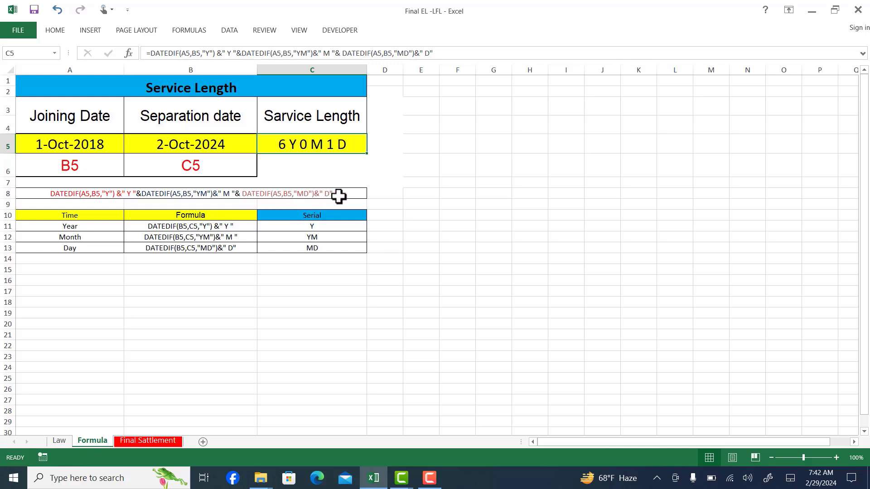
Examine the Year, Month and Day labels in the formula table, the reference labels in row 6 and both date cells
{"action": "left_click", "coordinate": [76, 227]}
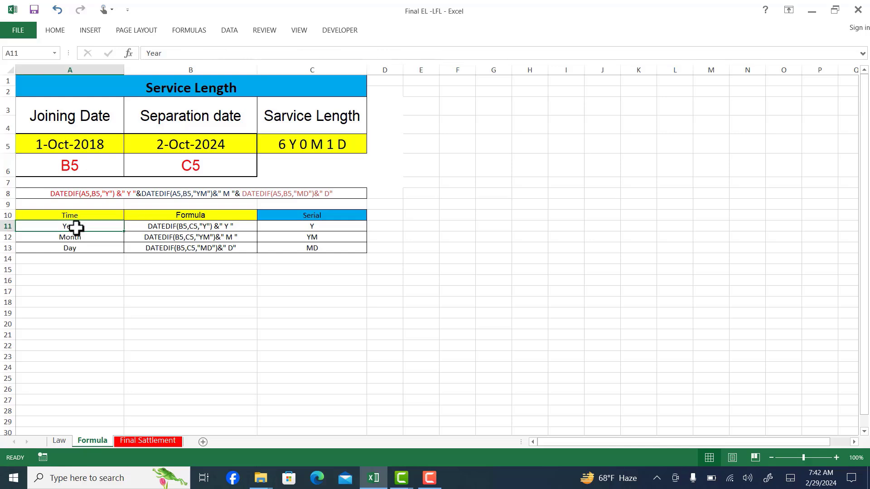
{"action": "left_click", "coordinate": [81, 237]}
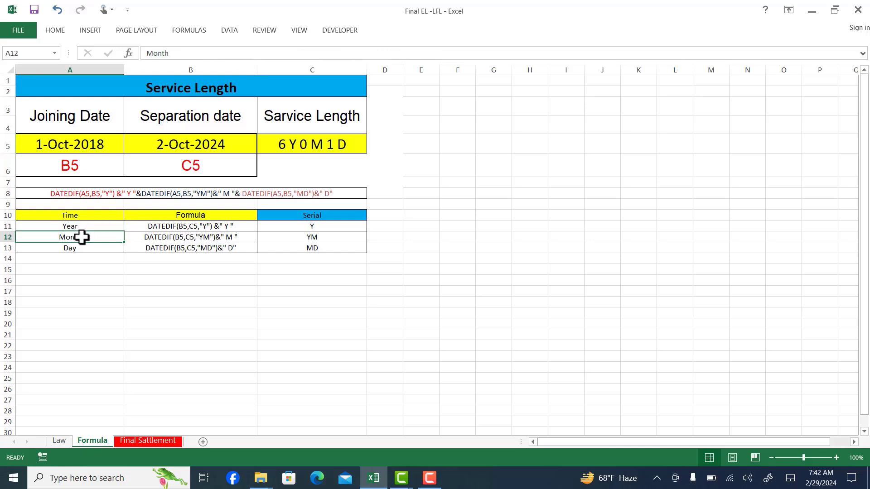
{"action": "left_click", "coordinate": [74, 250]}
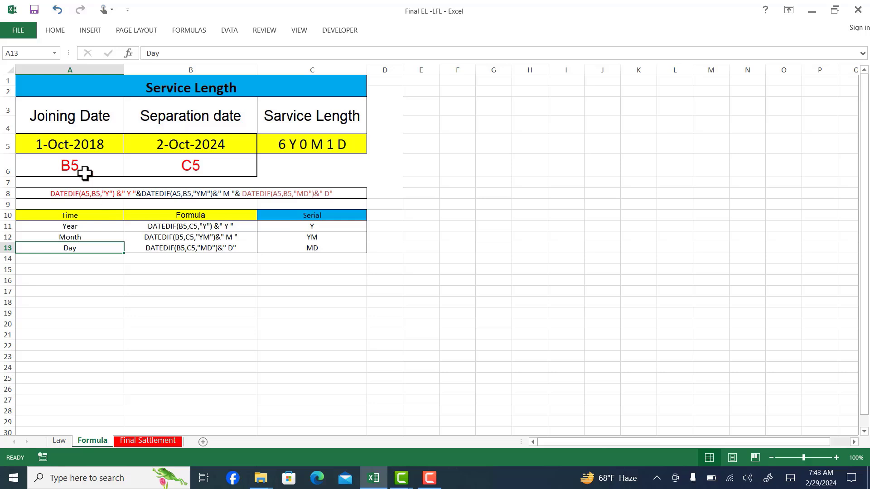
{"action": "left_click", "coordinate": [72, 164]}
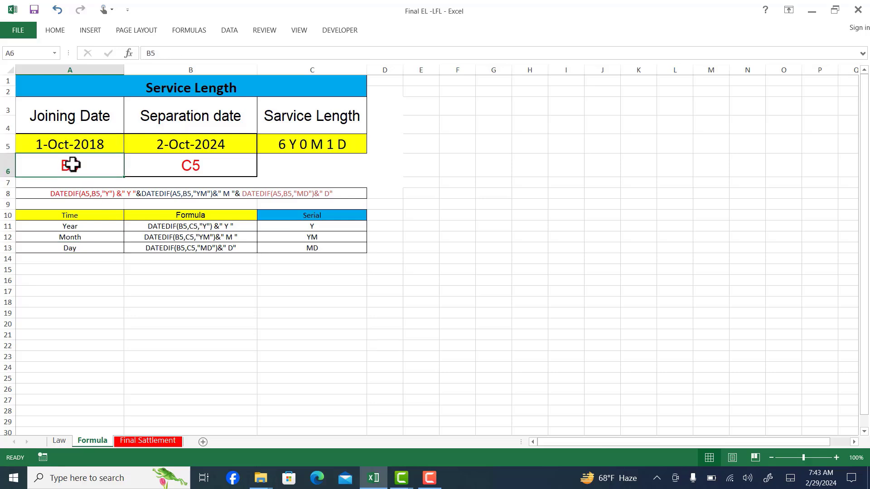
{"action": "left_click", "coordinate": [222, 147]}
{"action": "left_click", "coordinate": [211, 169]}
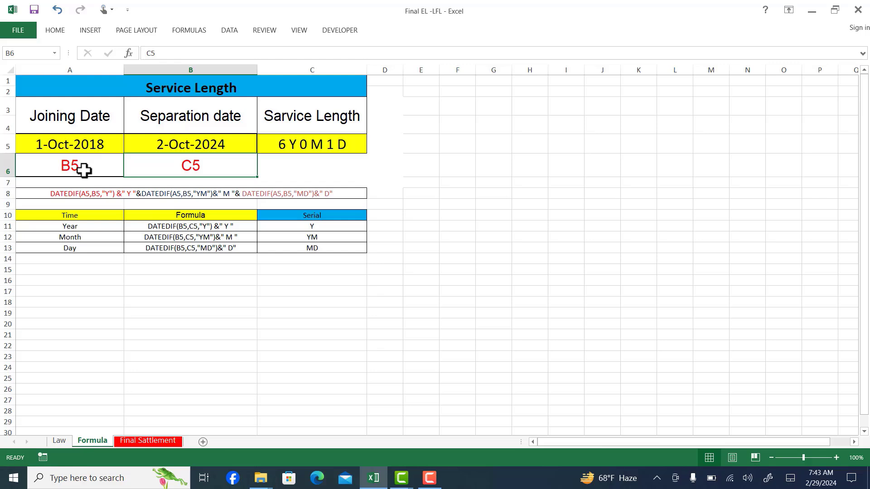
{"action": "left_click", "coordinate": [95, 141]}
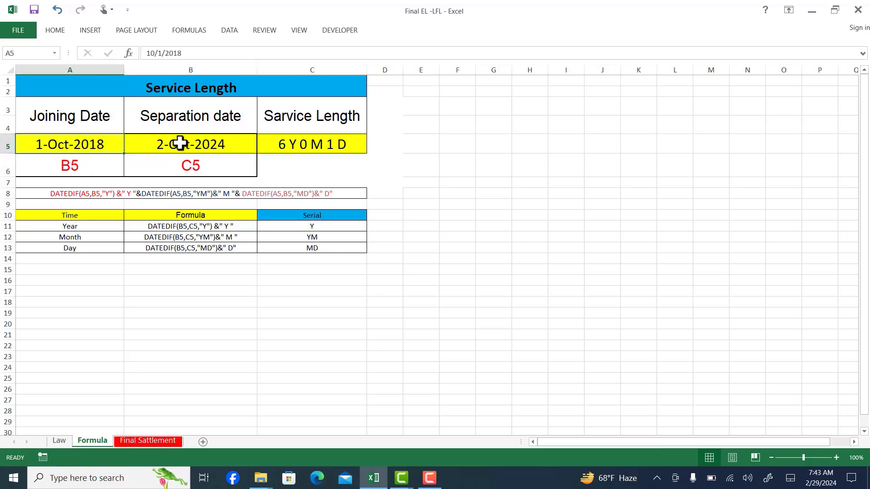
{"action": "left_click", "coordinate": [181, 143]}
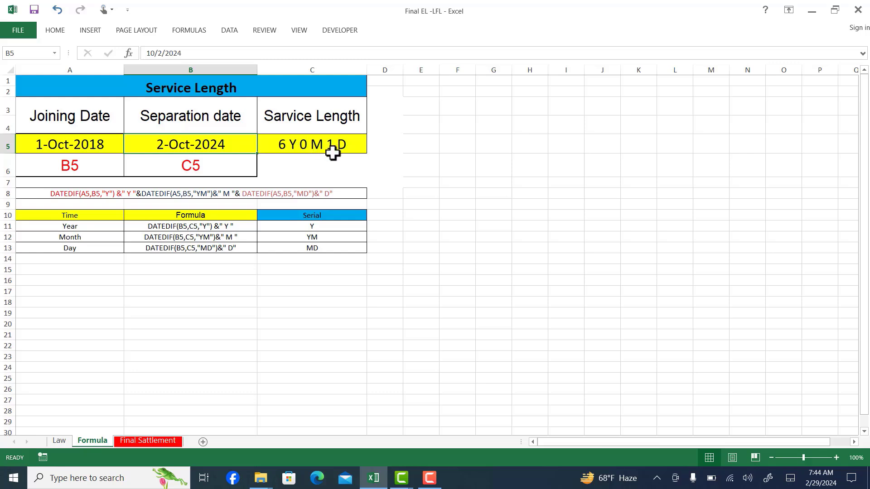
Begin a DATEDIF formula in the empty cell B17, up to its opening parenthesis
{"action": "left_click", "coordinate": [158, 318]}
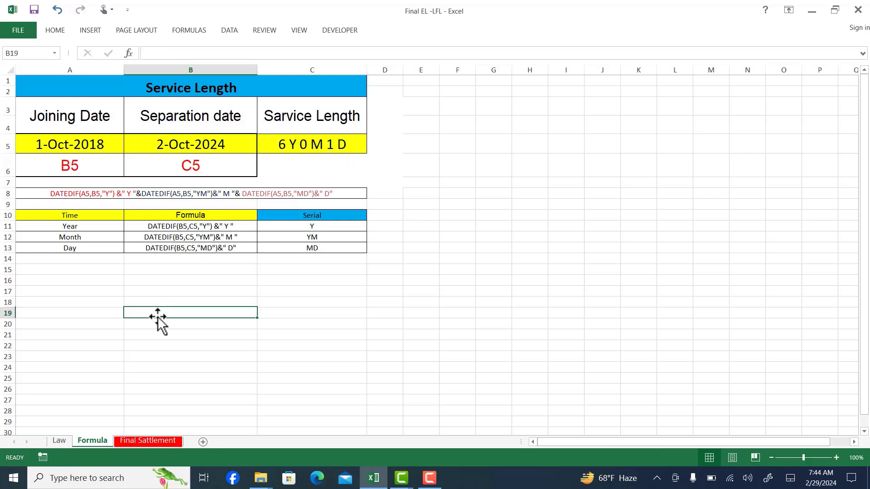
{"action": "left_click", "coordinate": [177, 290]}
{"action": "type", "text": "="}
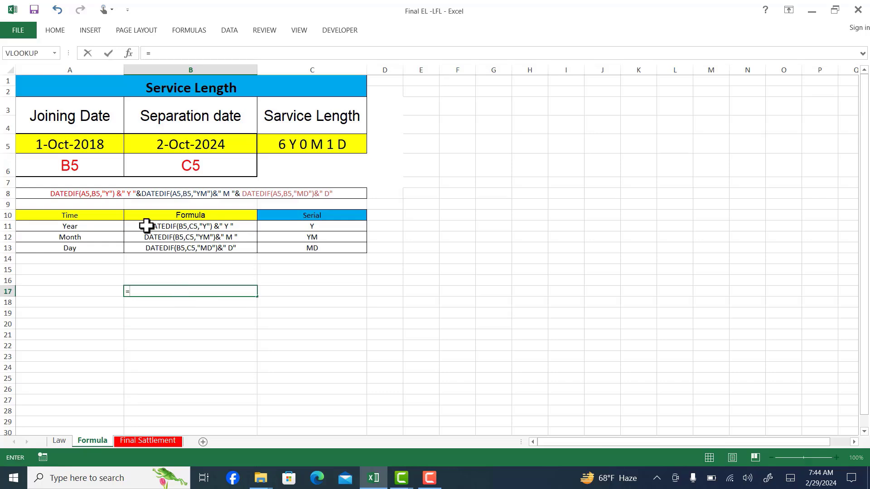
{"action": "left_click", "coordinate": [92, 147]}
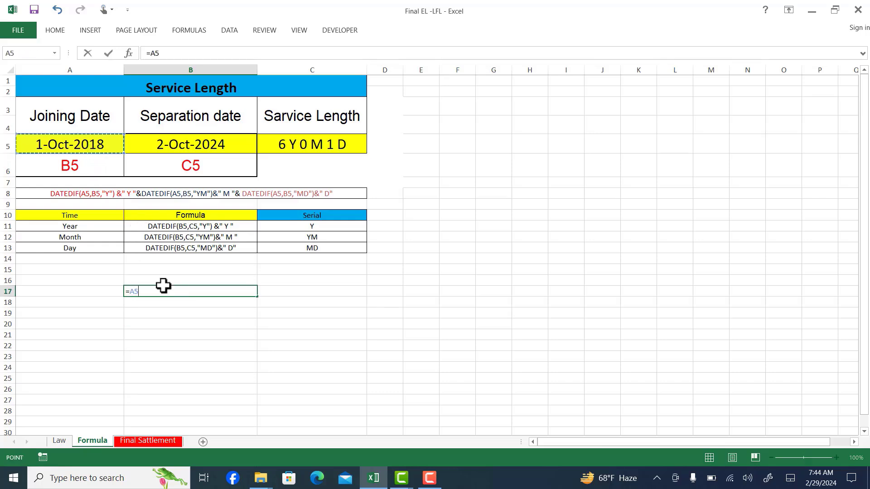
{"action": "key", "text": "BackSpace"}
{"action": "key", "text": "BackSpace"}
{"action": "type", "text": "dated"}
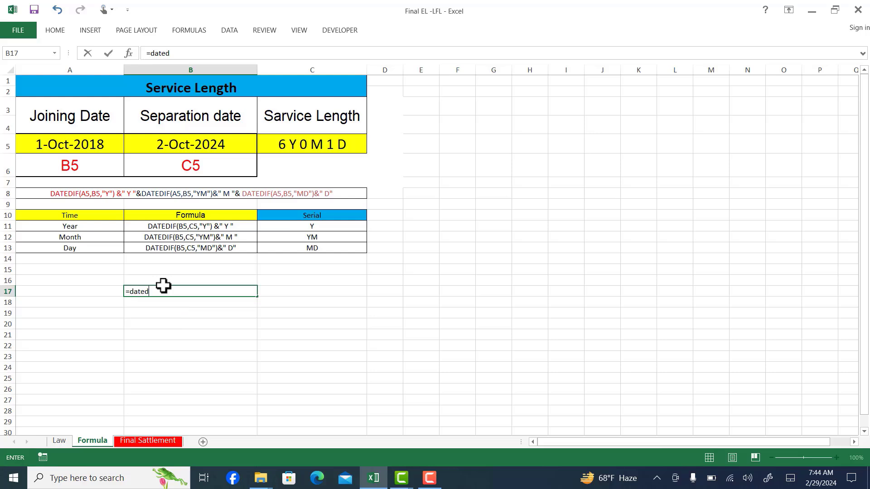
{"action": "type", "text": "if("}
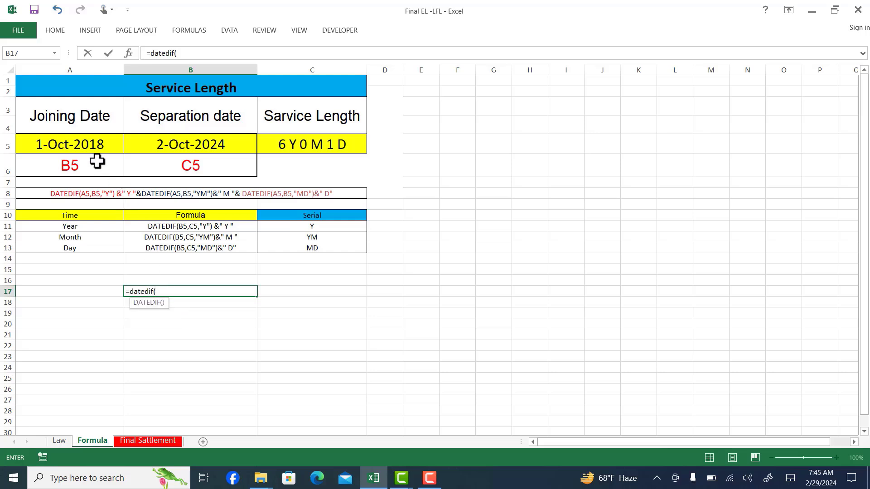
Complete the DATEDIF formula in B17 with joining date A5, separation date B5 and the unit "Y"
{"action": "left_click", "coordinate": [79, 145]}
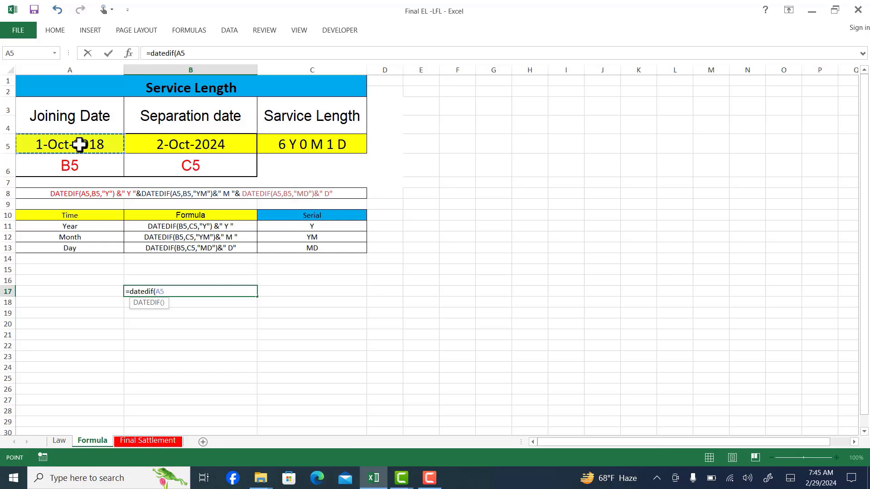
{"action": "type", "text": ","}
{"action": "left_click", "coordinate": [195, 145]}
{"action": "type", "text": ","}
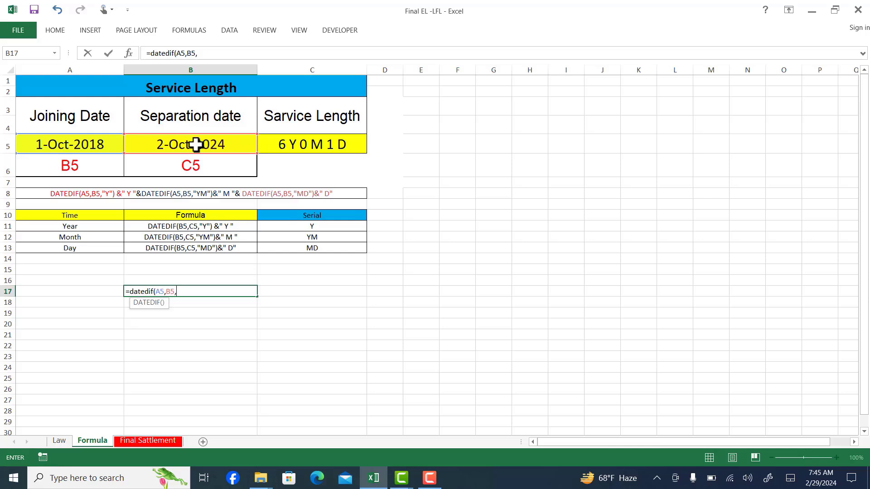
{"action": "type", "text": "\"Y\")"}
{"action": "key", "text": "ctrl+Return"}
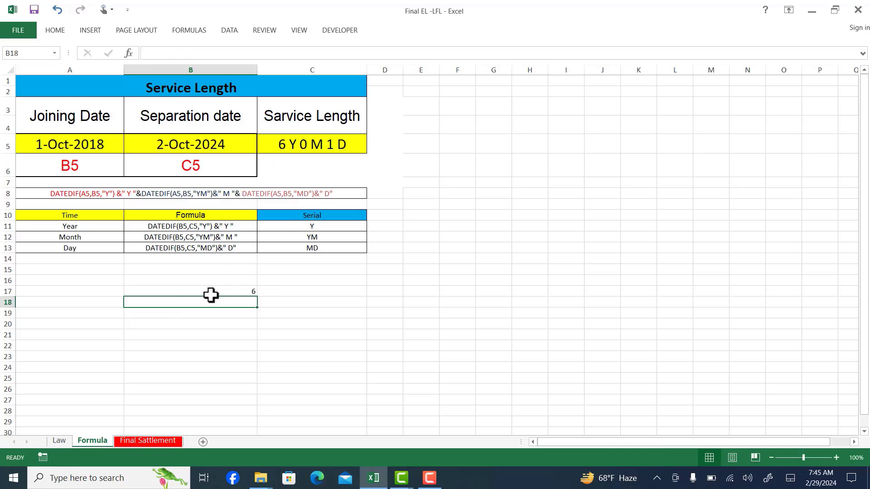
Append & "Y" to the DATEDIF formula in B17 to add a year label to its result
{"action": "double_click", "coordinate": [235, 291]}
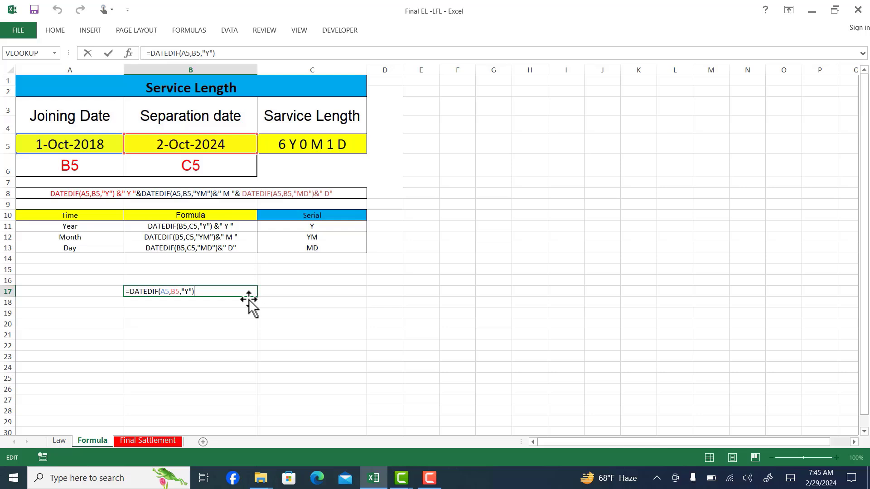
{"action": "type", "text": "&"}
{"action": "type", "text": " \"Y"}
{"action": "type", "text": "\""}
{"action": "key", "text": "Return"}
Enter the year formula in B17 and edit its appended label to " Y " with a space on each side
{"action": "left_click", "coordinate": [194, 285]}
{"action": "double_click", "coordinate": [181, 290]}
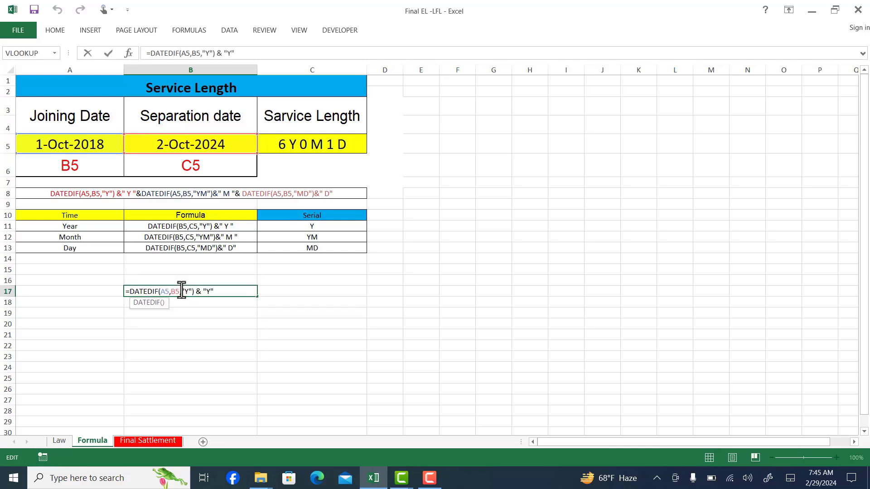
{"action": "key", "text": "Return"}
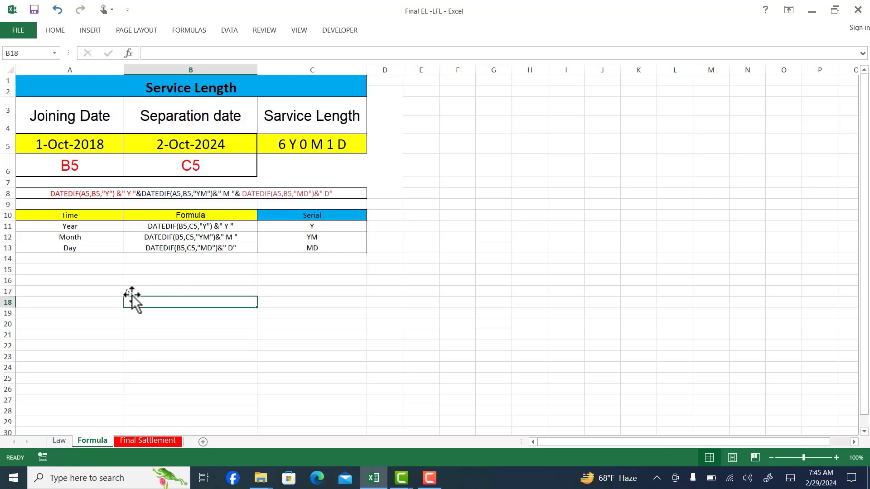
{"action": "double_click", "coordinate": [131, 292]}
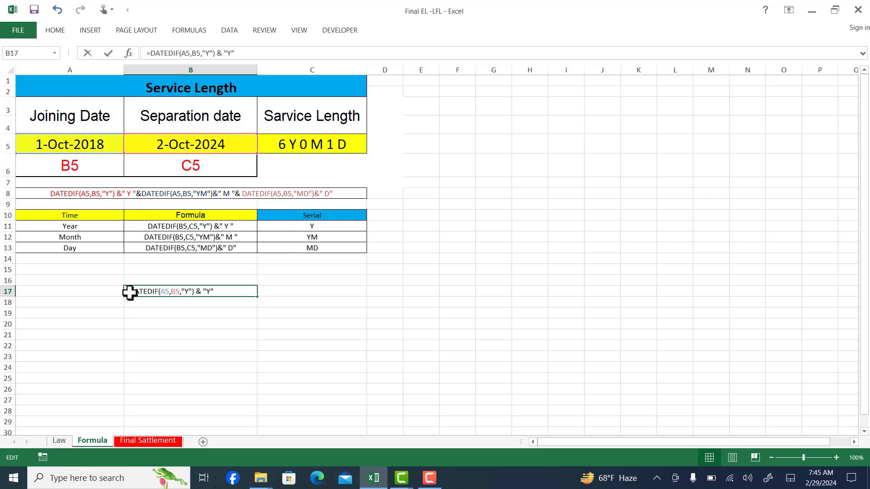
{"action": "left_click", "coordinate": [207, 291]}
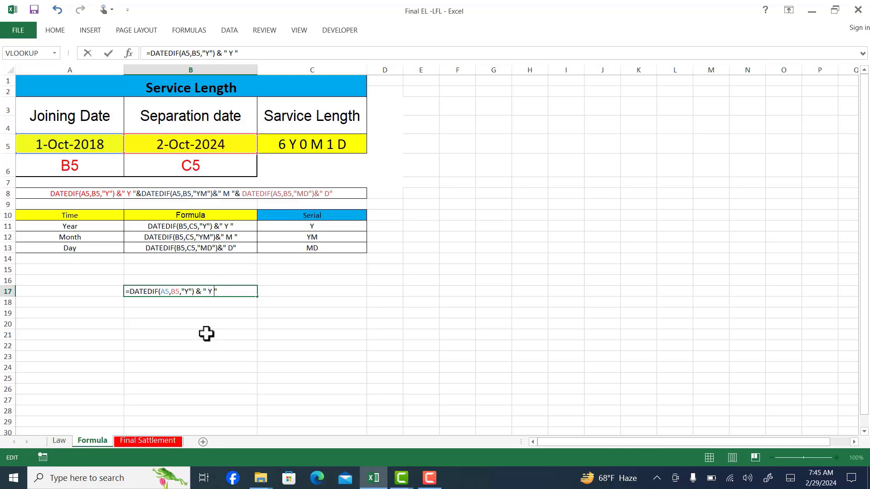
{"action": "key", "text": "Return"}
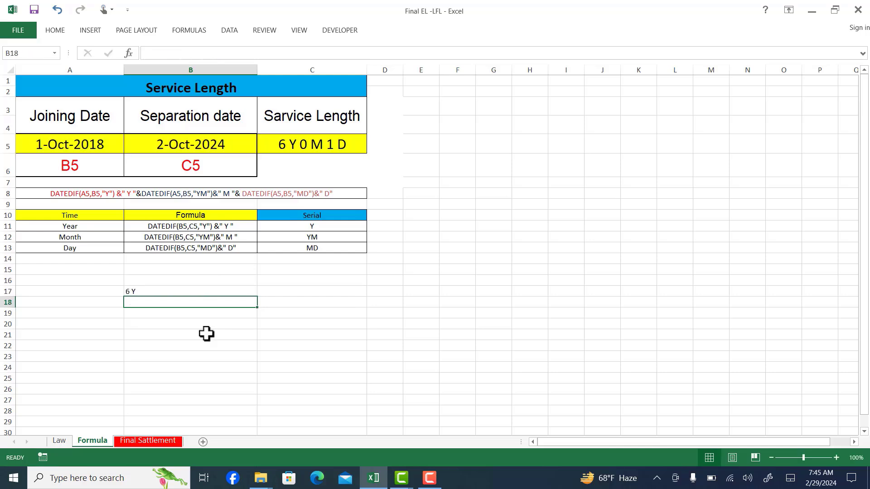
{"action": "left_click", "coordinate": [132, 291]}
Begin a DATEDIF formula in B18 with joining date A5 and separation date B5 as its first two arguments
{"action": "left_click", "coordinate": [132, 301]}
{"action": "type", "text": "="}
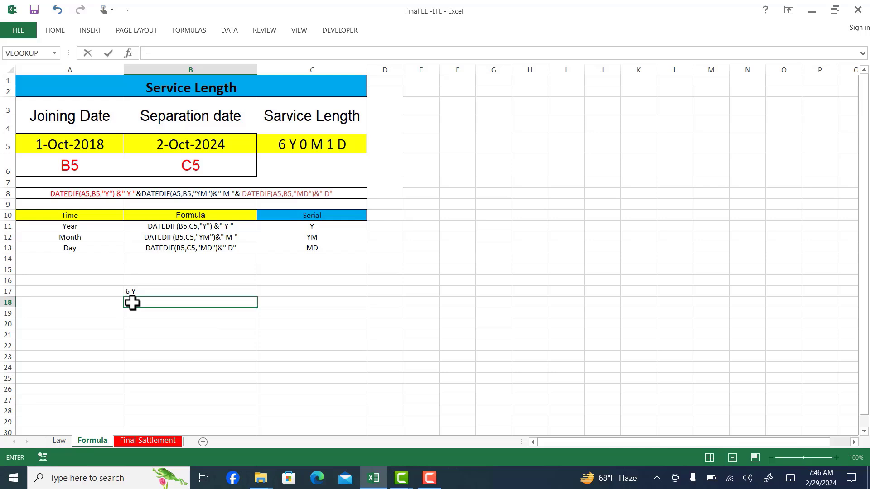
{"action": "type", "text": "d"}
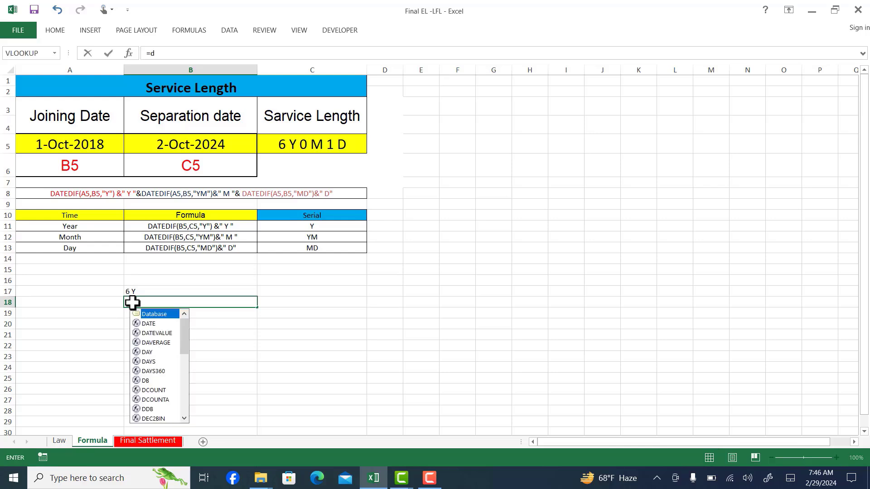
{"action": "type", "text": "ated"}
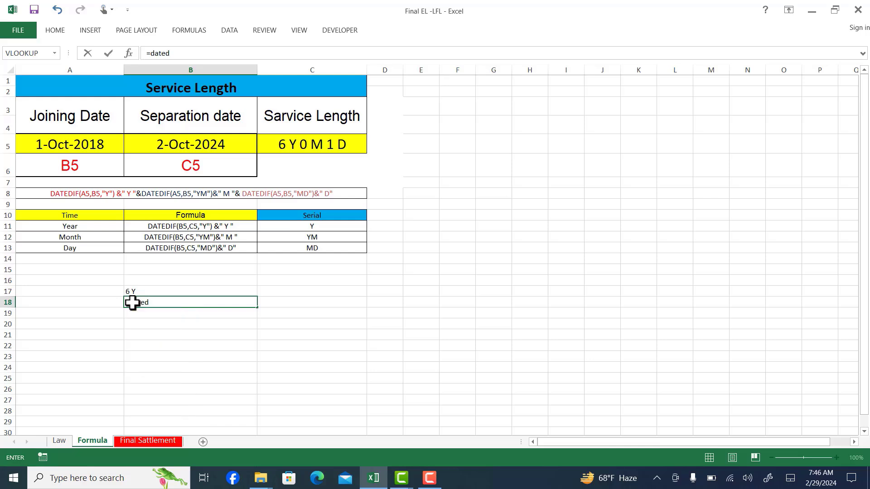
{"action": "type", "text": "if("}
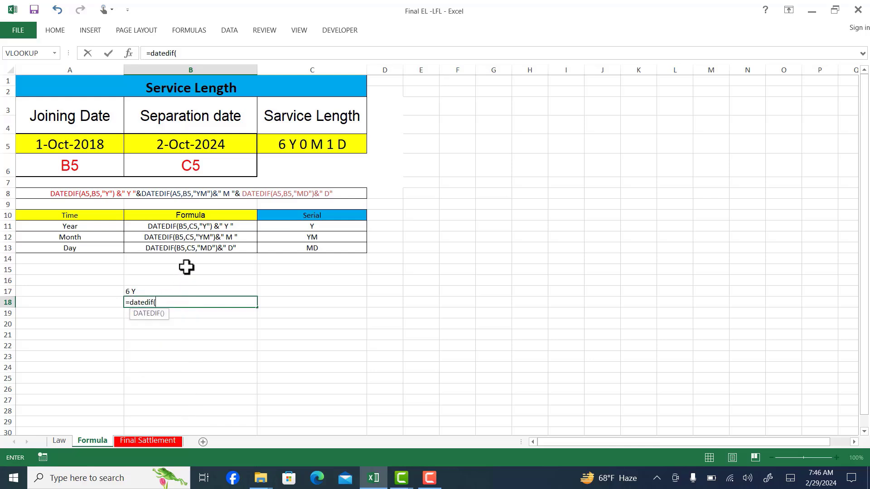
{"action": "left_click", "coordinate": [93, 143]}
{"action": "type", "text": ","}
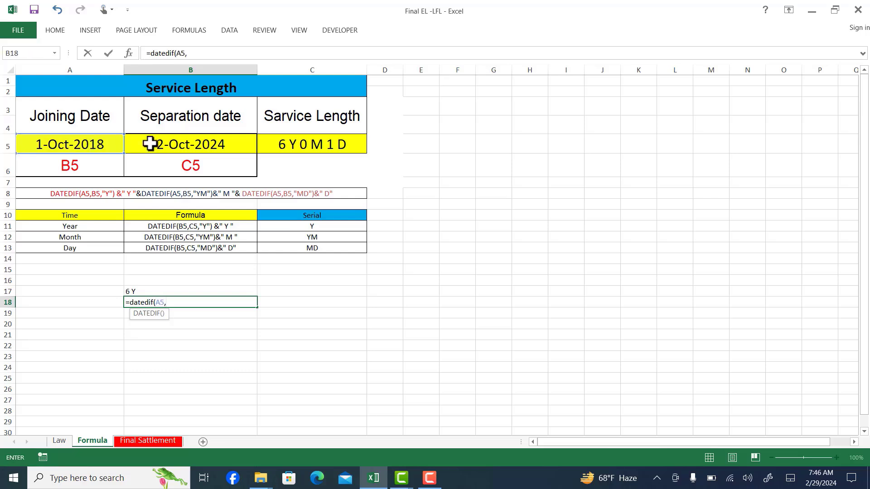
{"action": "left_click", "coordinate": [150, 144]}
{"action": "type", "text": ","}
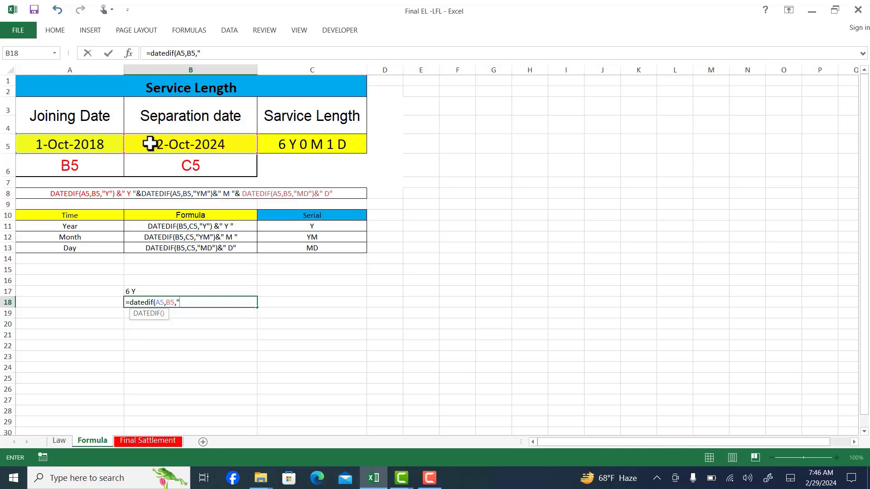
{"action": "type", "text": "\"YM\") &"}
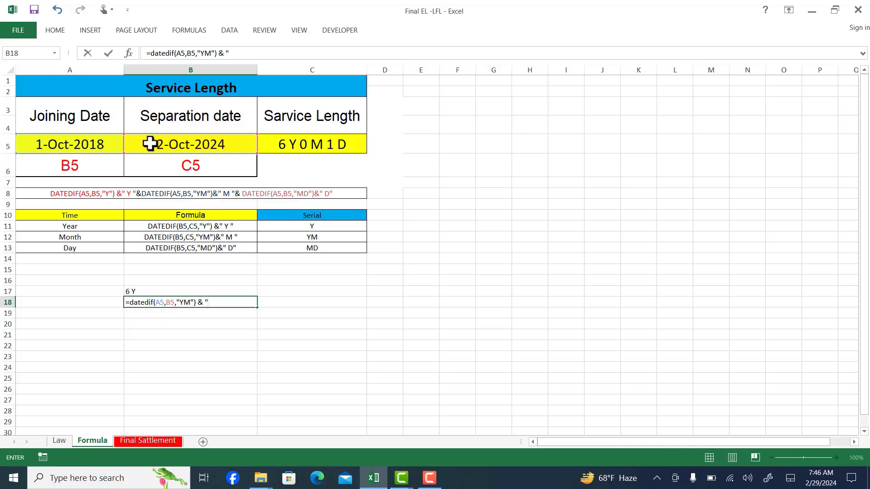
{"action": "type", "text": " \" M \""}
Complete the DATEDIF formula in B18 with the unit "YM" and append & " M " as the month label
{"action": "key", "text": "Return"}
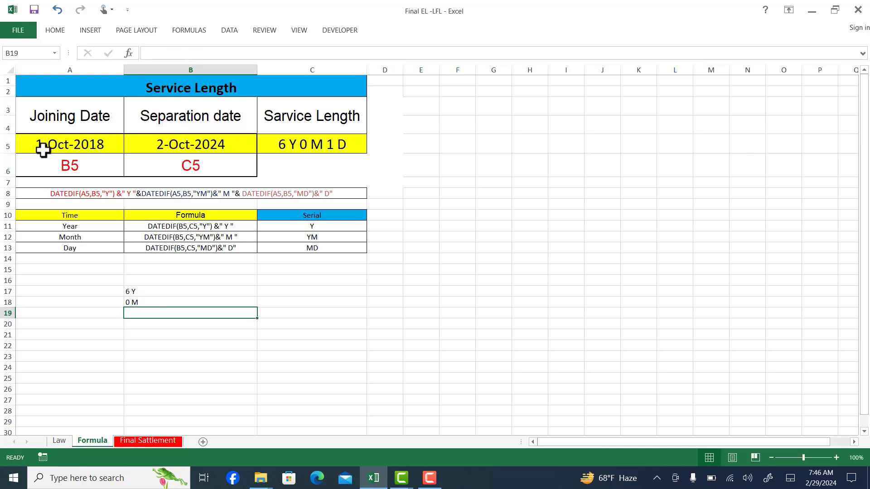
Begin a DATEDIF formula in B19, up to its opening parenthesis
{"action": "left_click", "coordinate": [305, 149]}
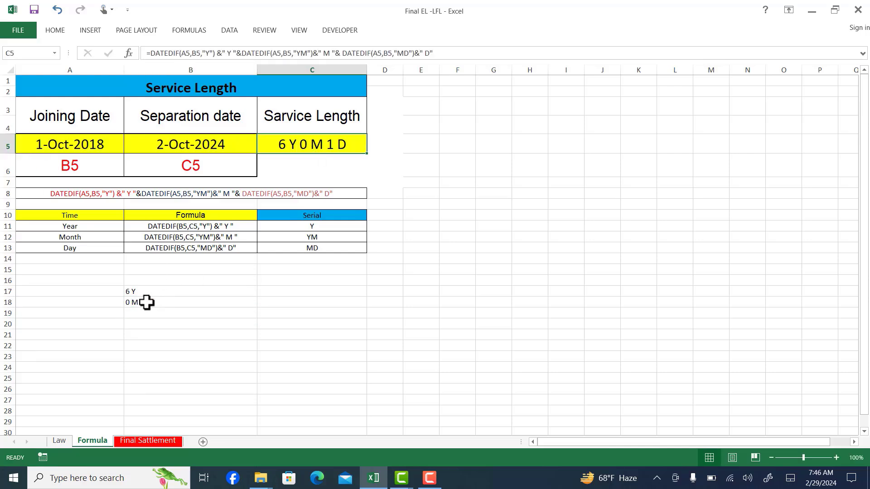
{"action": "left_click", "coordinate": [138, 302]}
{"action": "left_click", "coordinate": [134, 314]}
{"action": "type", "text": "="}
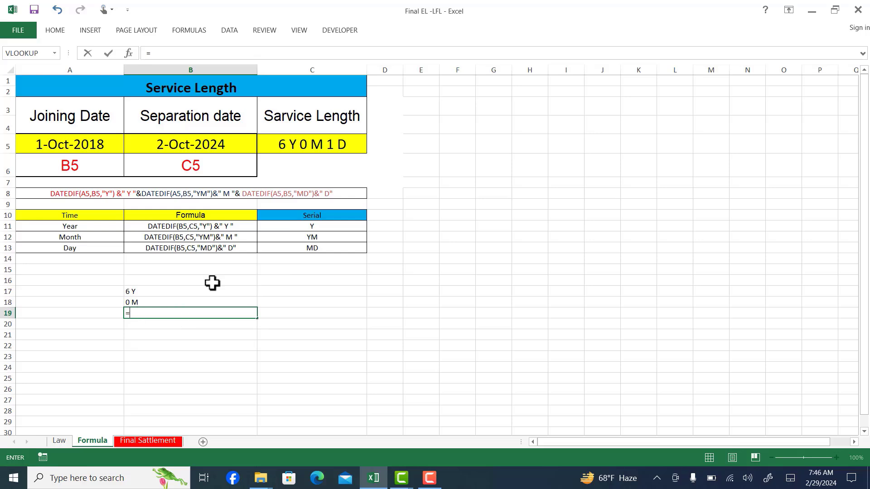
{"action": "type", "text": "d"}
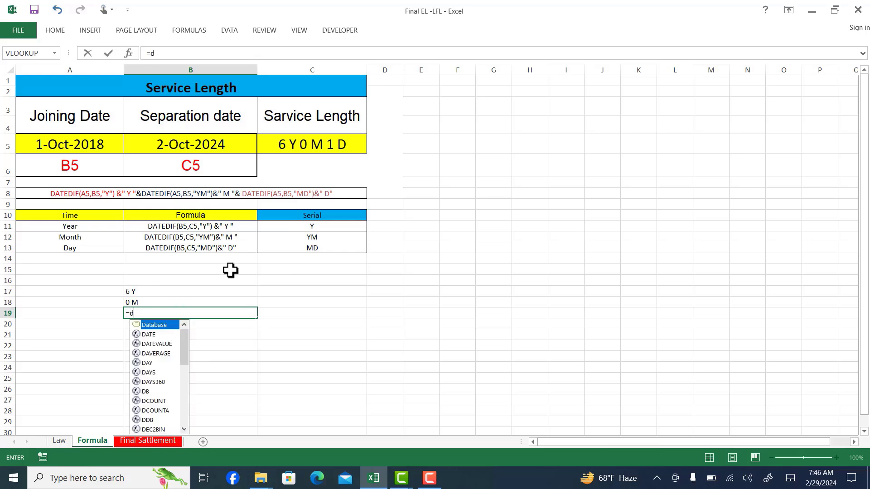
{"action": "type", "text": "atedif("}
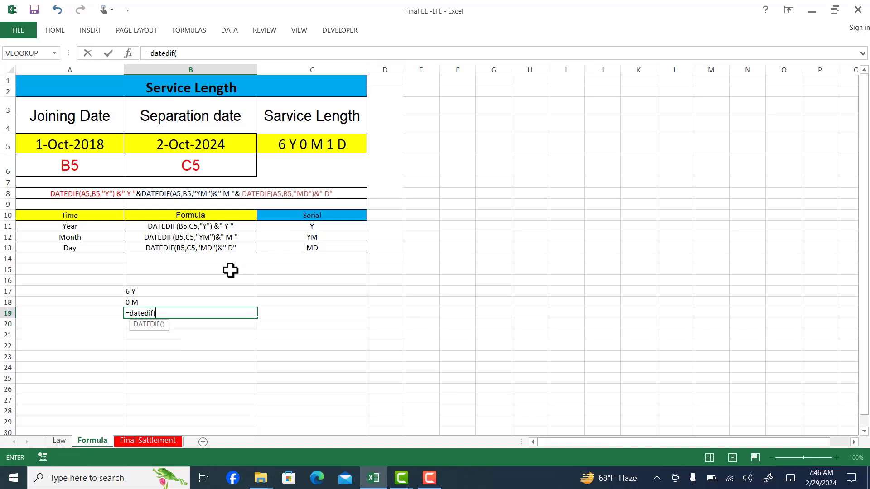
Add joining date A5 and separation date B5 as the first two arguments of the DATEDIF formula in B19
{"action": "left_click", "coordinate": [231, 270]}
{"action": "key", "text": "BackSpace"}
{"action": "key", "text": "BackSpace"}
{"action": "key", "text": "BackSpace"}
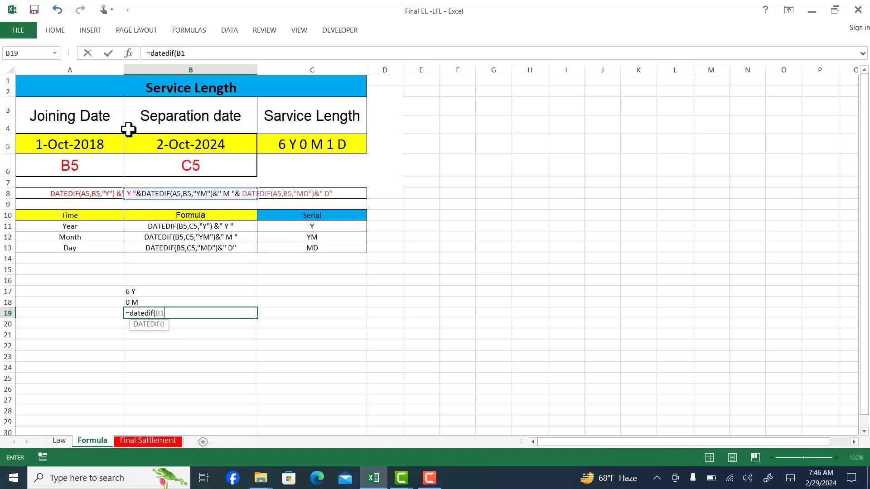
{"action": "left_click", "coordinate": [95, 145]}
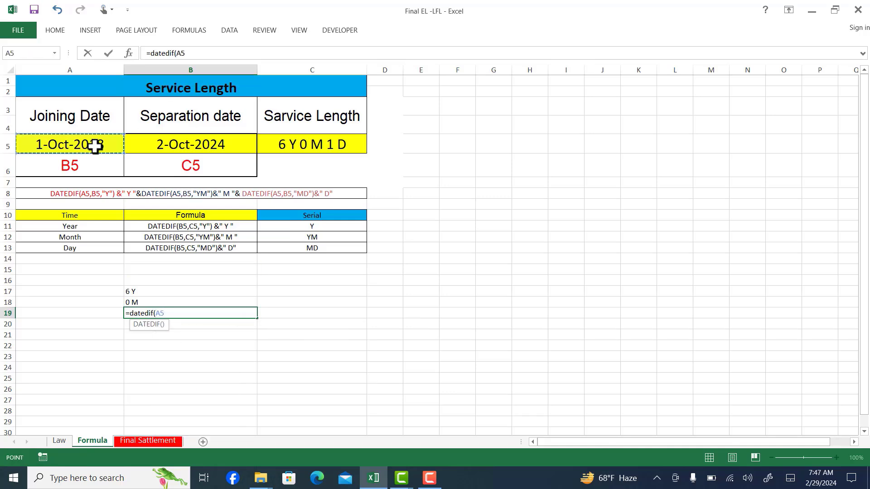
{"action": "type", "text": ","}
{"action": "left_click", "coordinate": [156, 145]}
{"action": "type", "text": ","}
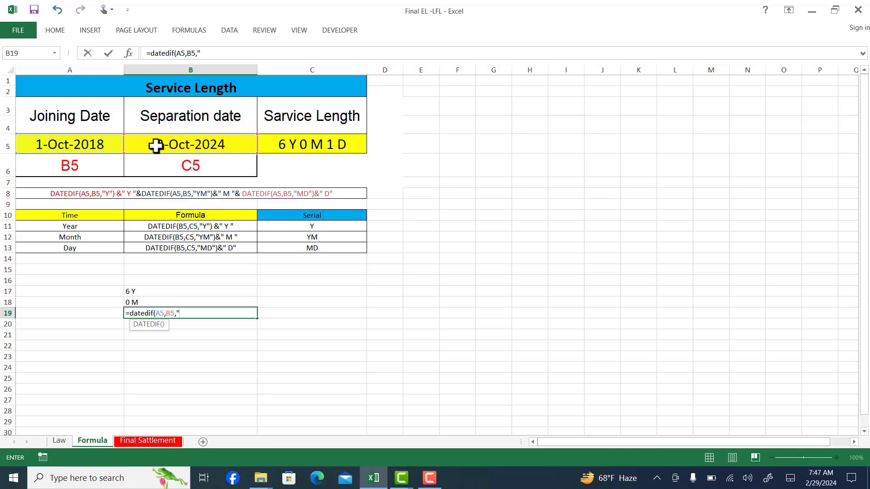
{"action": "type", "text": "\"MD\") & "}
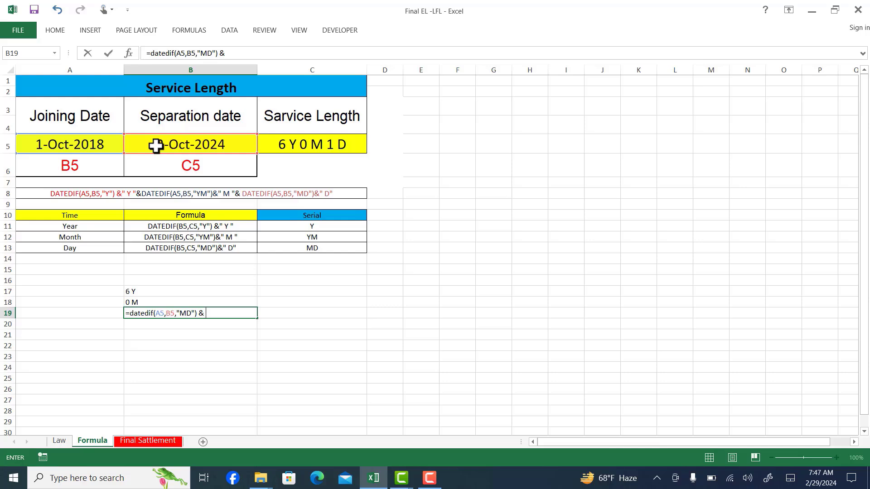
{"action": "type", "text": "\" D \""}
Complete the DATEDIF formula in B19 with the unit "MD" and append & " D " as the day label
{"action": "key", "text": "Return"}
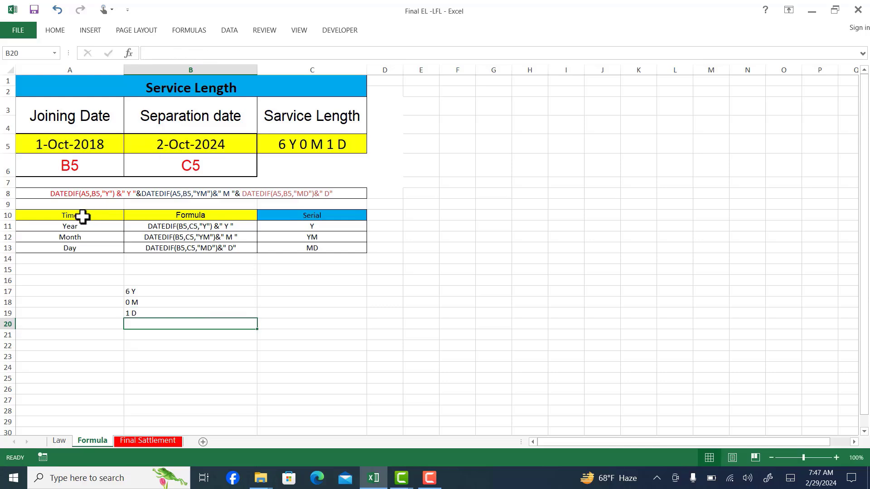
Begin a combined service length formula in B21 with DATEDIF, using joining date A5 and separation date B5
{"action": "key", "text": "Up"}
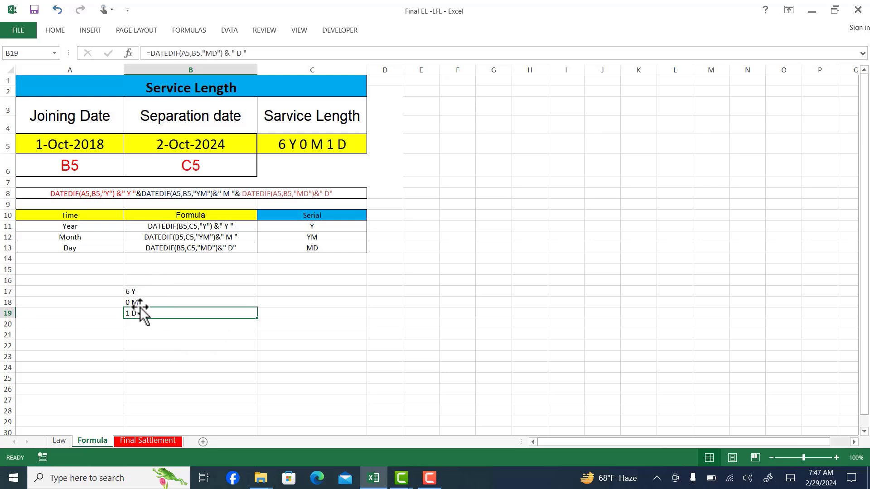
{"action": "left_click", "coordinate": [137, 336]}
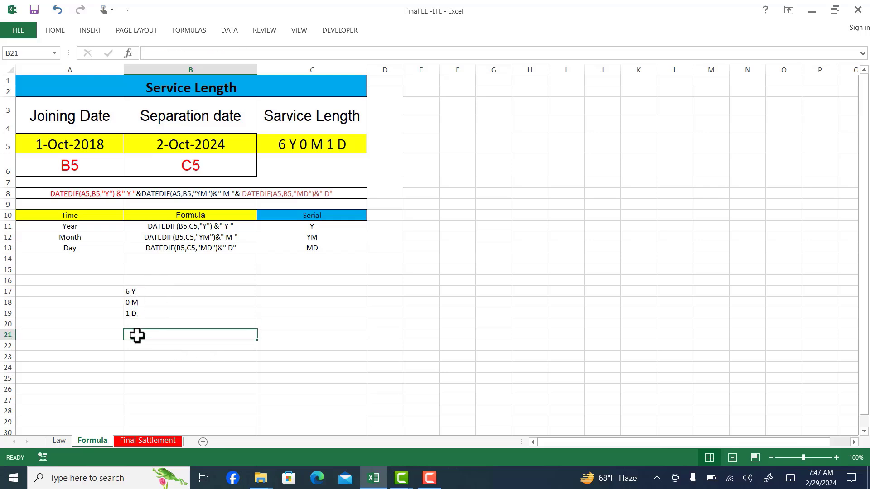
{"action": "type", "text": "="}
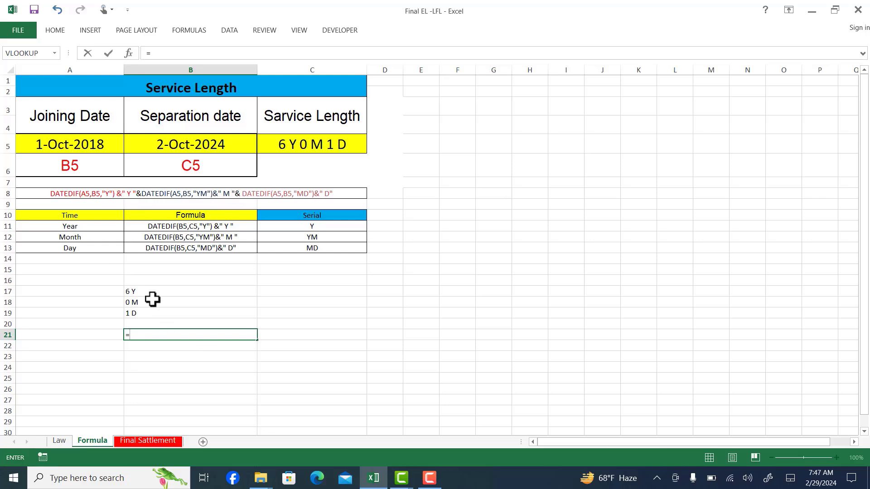
{"action": "type", "text": "dat"}
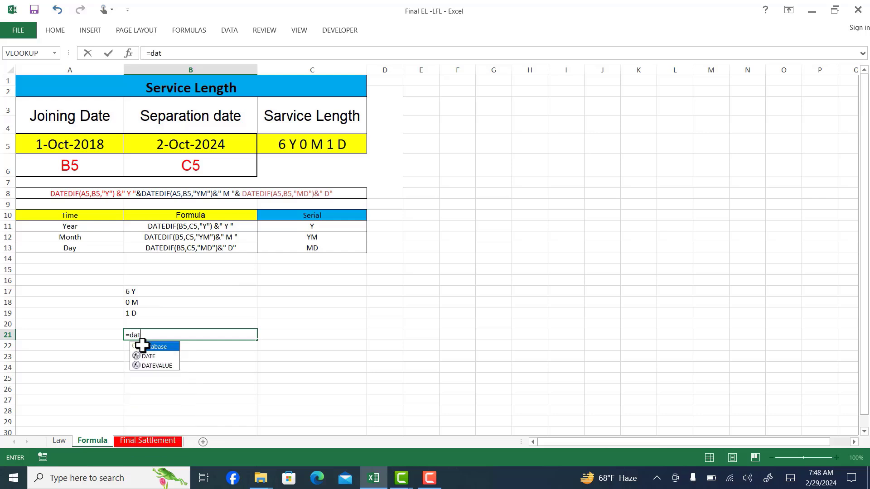
{"action": "type", "text": "edif"}
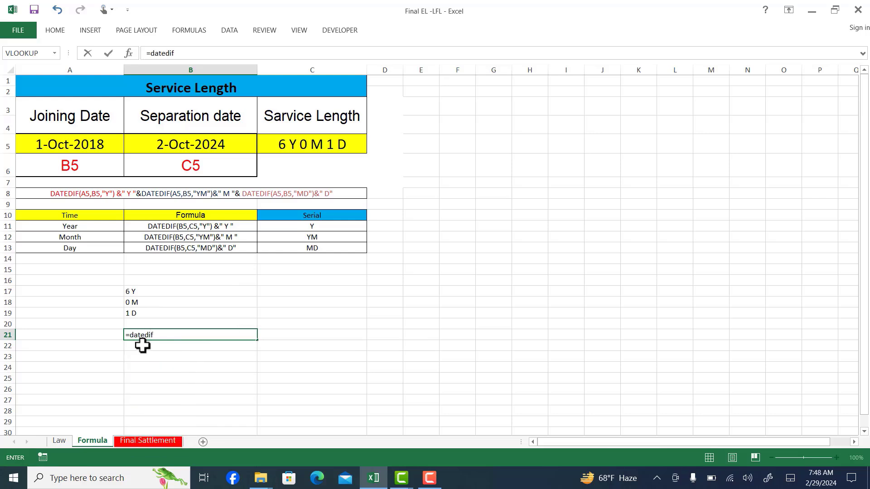
{"action": "type", "text": "("}
{"action": "left_click", "coordinate": [70, 144]}
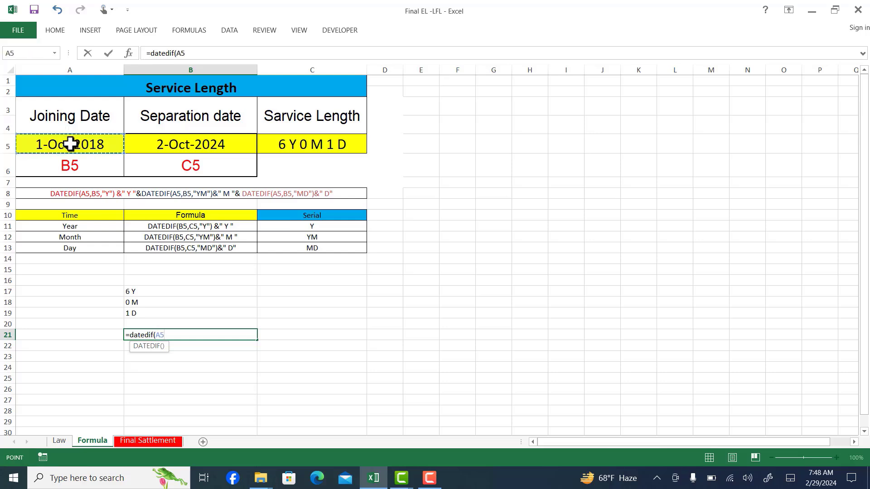
{"action": "type", "text": ","}
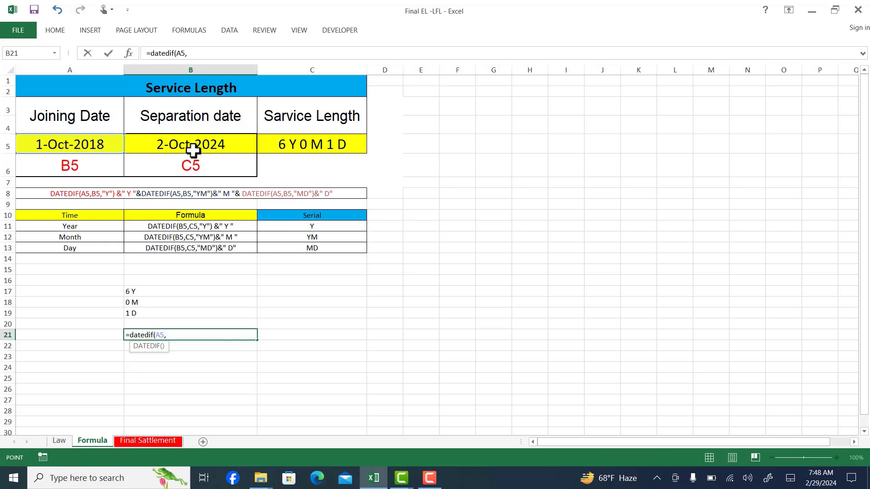
{"action": "left_click", "coordinate": [193, 150]}
{"action": "type", "text": ","}
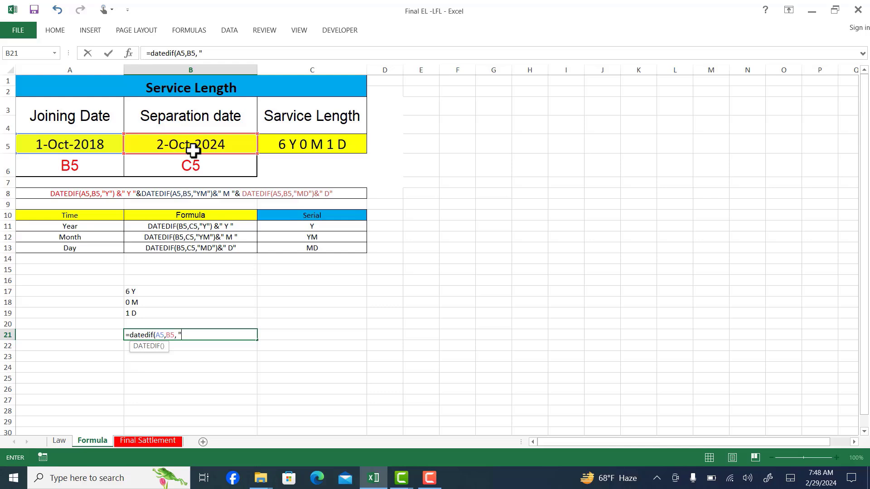
{"action": "type", "text": " \"Y\")"}
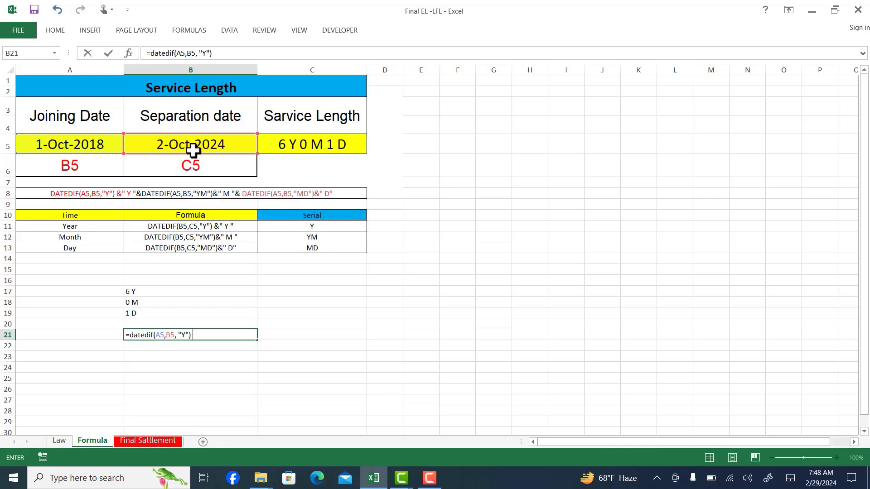
{"action": "type", "text": " &"}
{"action": "type", "text": " \" Y\""}
{"action": "type", "text": "&"}
{"action": "type", "text": "dated"}
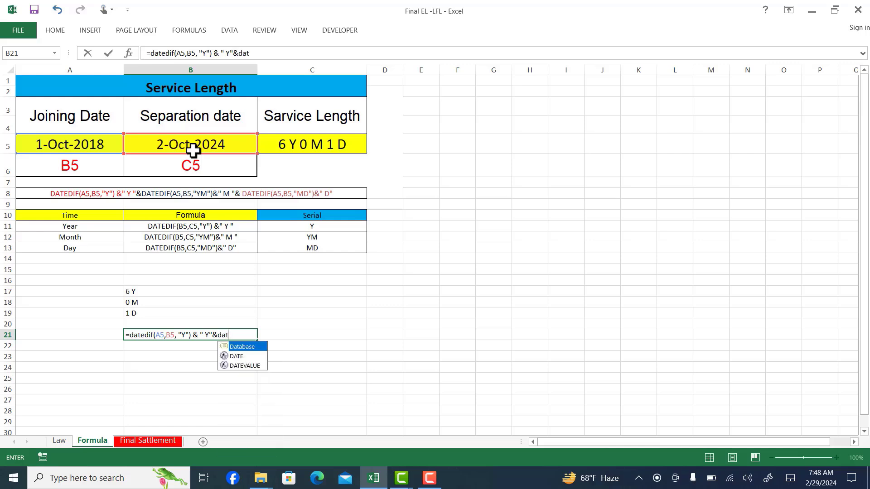
{"action": "type", "text": "if("}
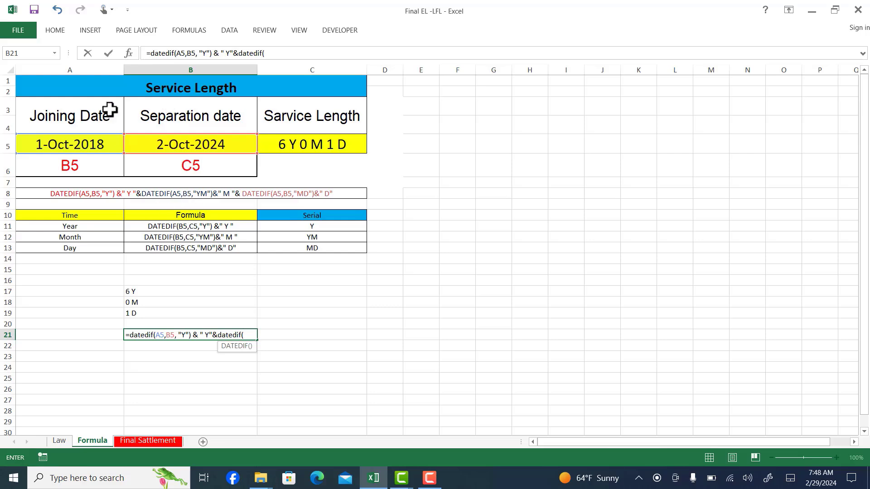
Append a second DATEDIF to the B21 formula with &, using joining date A5 and separation date B5 as its arguments
{"action": "left_click", "coordinate": [90, 145]}
{"action": "type", "text": ","}
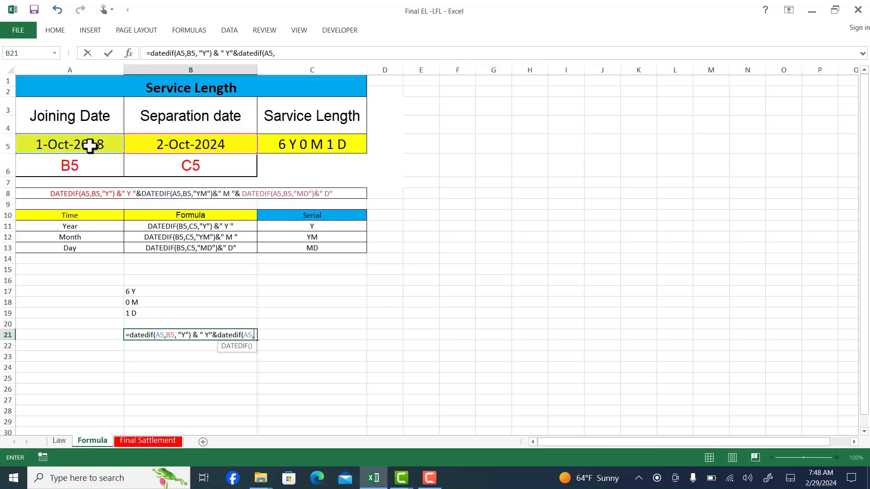
{"action": "left_click", "coordinate": [245, 147]}
{"action": "type", "text": ","}
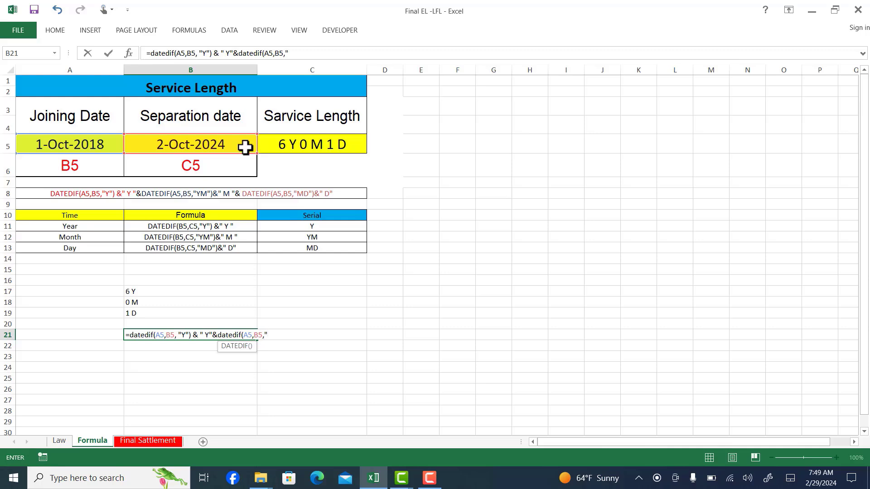
Complete the second DATEDIF in B21 with the unit "YM" and append & "M" as the month label
{"action": "type", "text": "YM\")"}
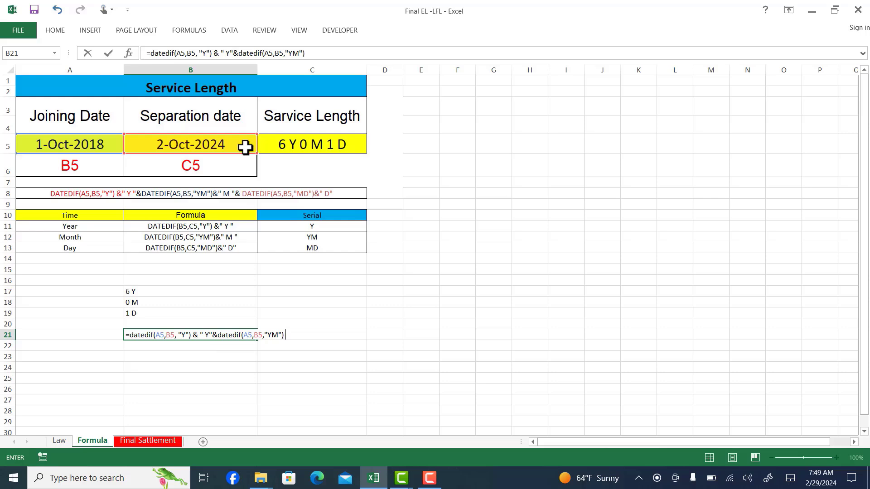
{"action": "type", "text": " & \"Y"}
{"action": "key", "text": "BackSpace"}
{"action": "type", "text": "M"}
{"action": "type", "text": "\"M"}
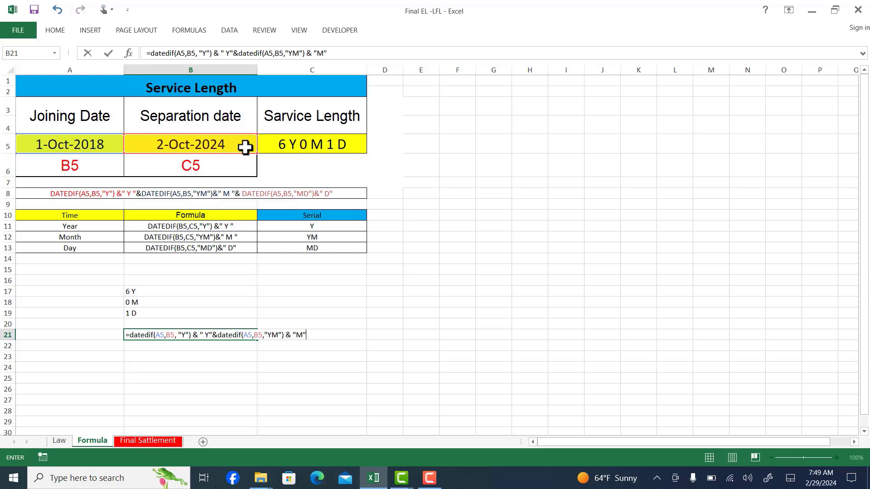
{"action": "type", "text": "&datedif("}
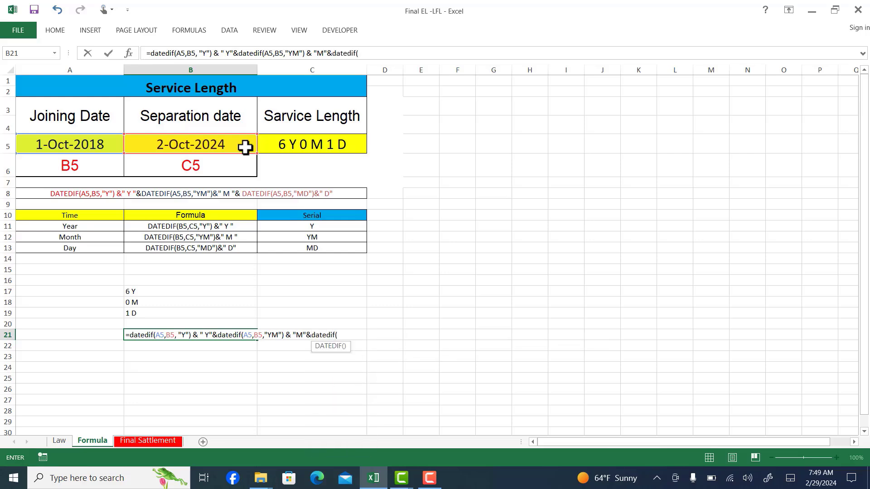
Append a third DATEDIF to the B21 formula with &, using joining date A5 and separation date B5
{"action": "left_click", "coordinate": [93, 145]}
{"action": "type", "text": ","}
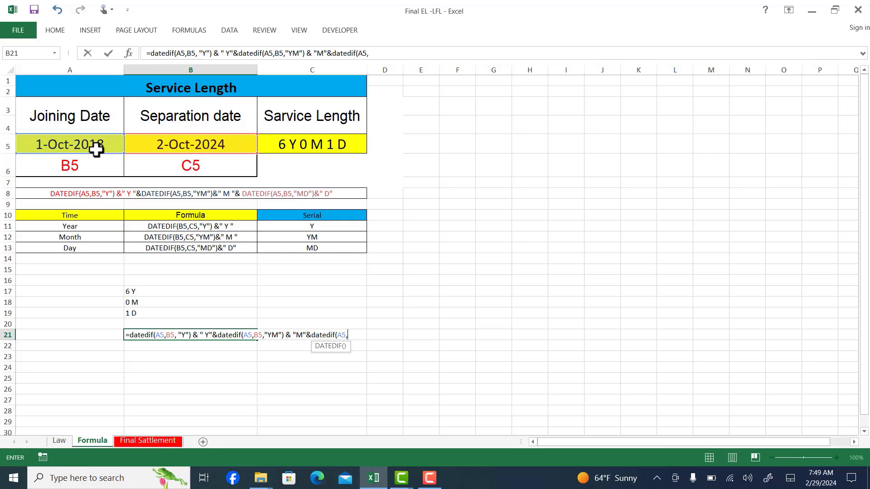
{"action": "left_click", "coordinate": [161, 144]}
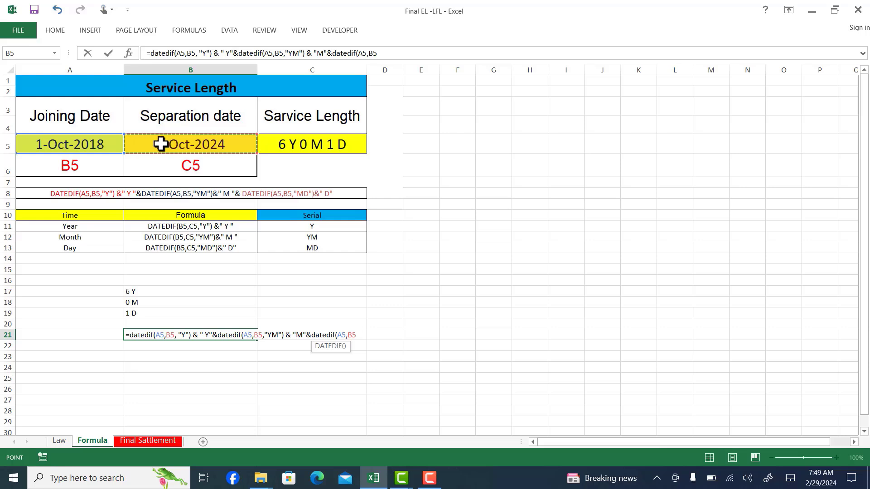
Close the third DATEDIF in B21 with the unit "MD" and append & " D" as the day label
{"action": "type", "text": "\""}
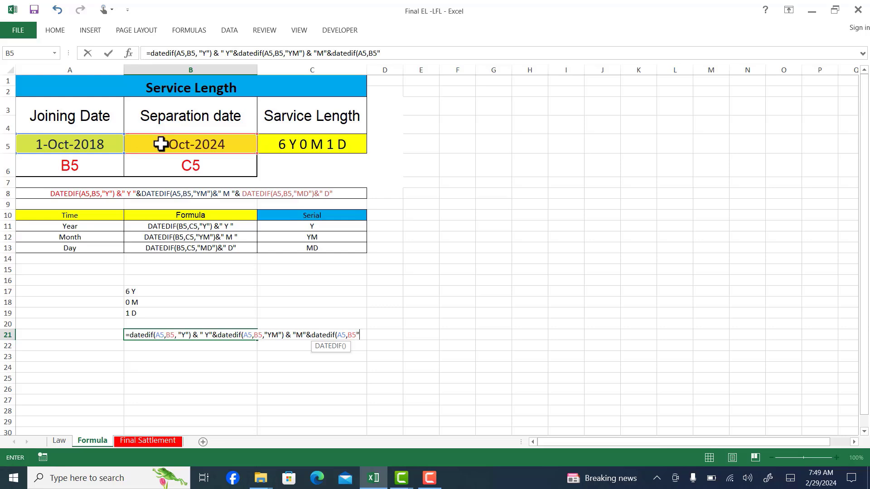
{"action": "type", "text": "MD\")"}
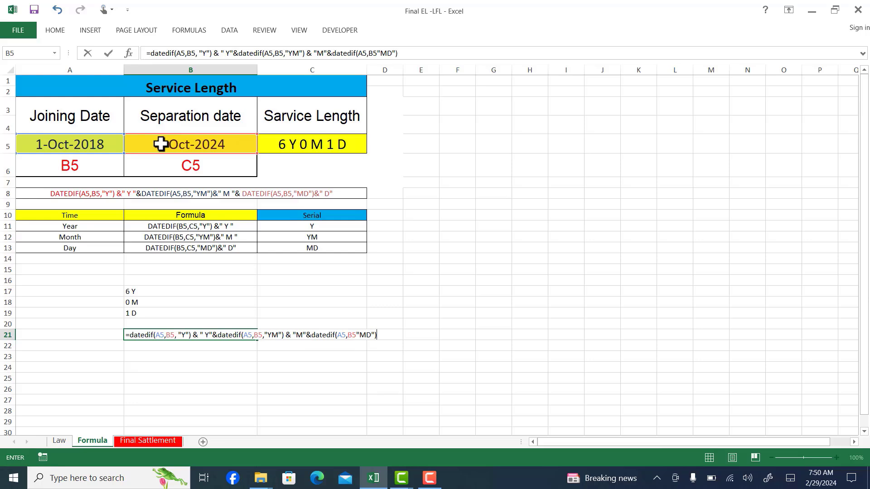
{"action": "type", "text": " & \" D\")"}
{"action": "key", "text": "BackSpace"}
{"action": "key", "text": "Return"}
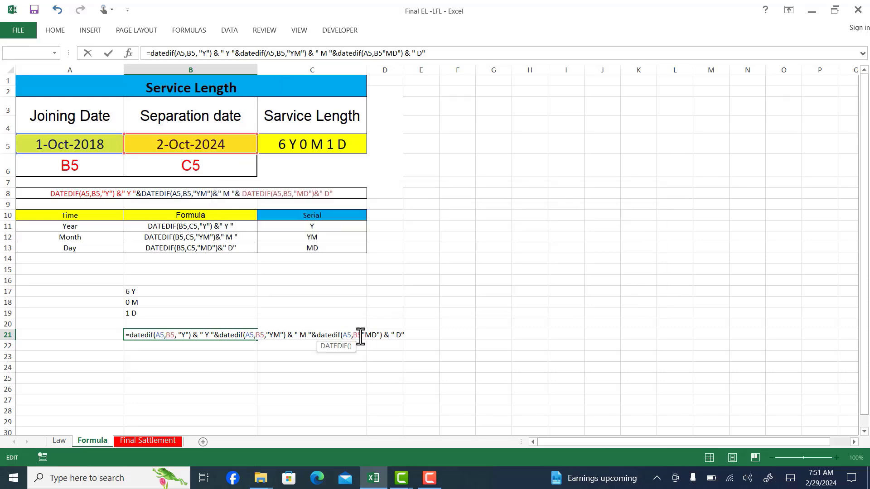
Insert the missing comma between B5 and "MD" in the B21 formula, enter it and reselect B21 to review the formula
{"action": "type", "text": ","}
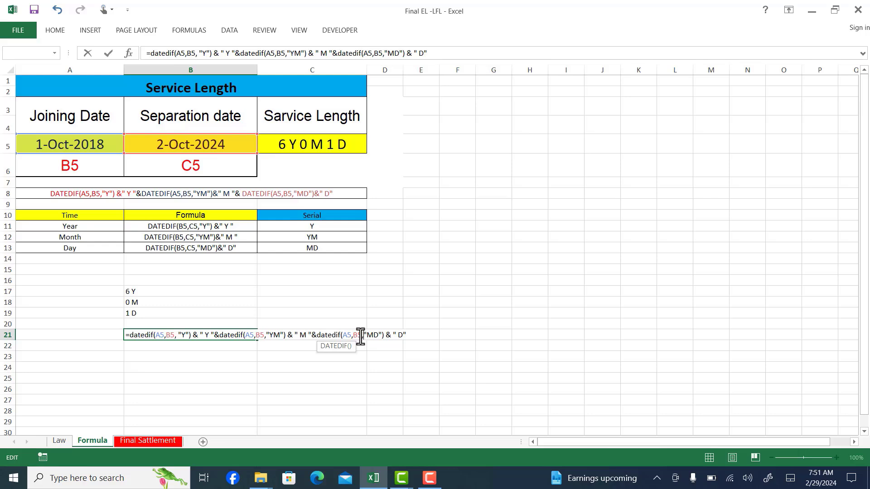
{"action": "key", "text": "Return"}
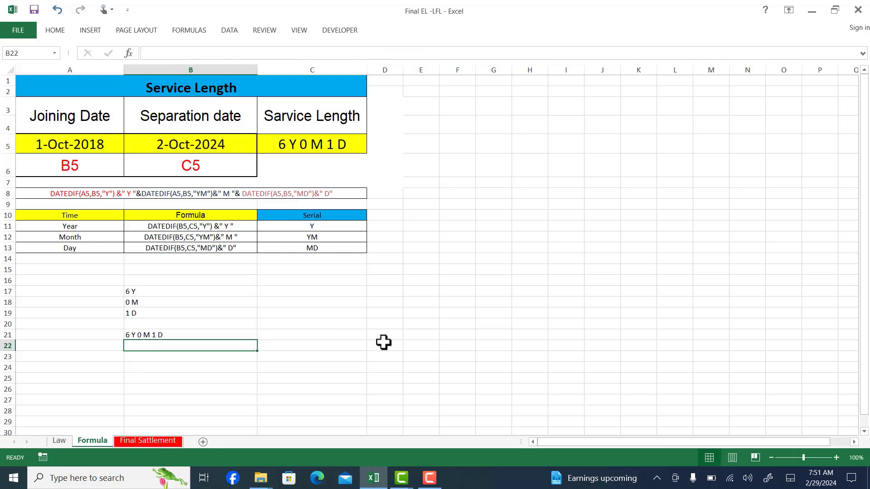
{"action": "double_click", "coordinate": [204, 335]}
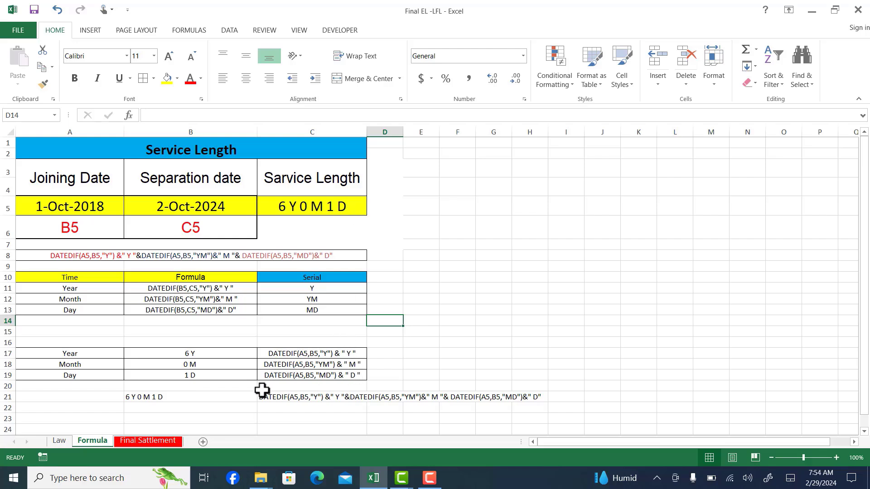
{"action": "left_click", "coordinate": [225, 396]}
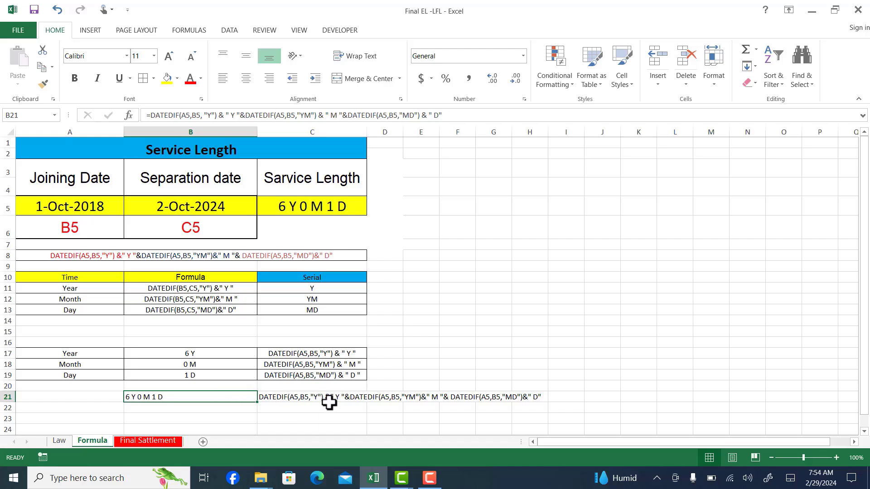